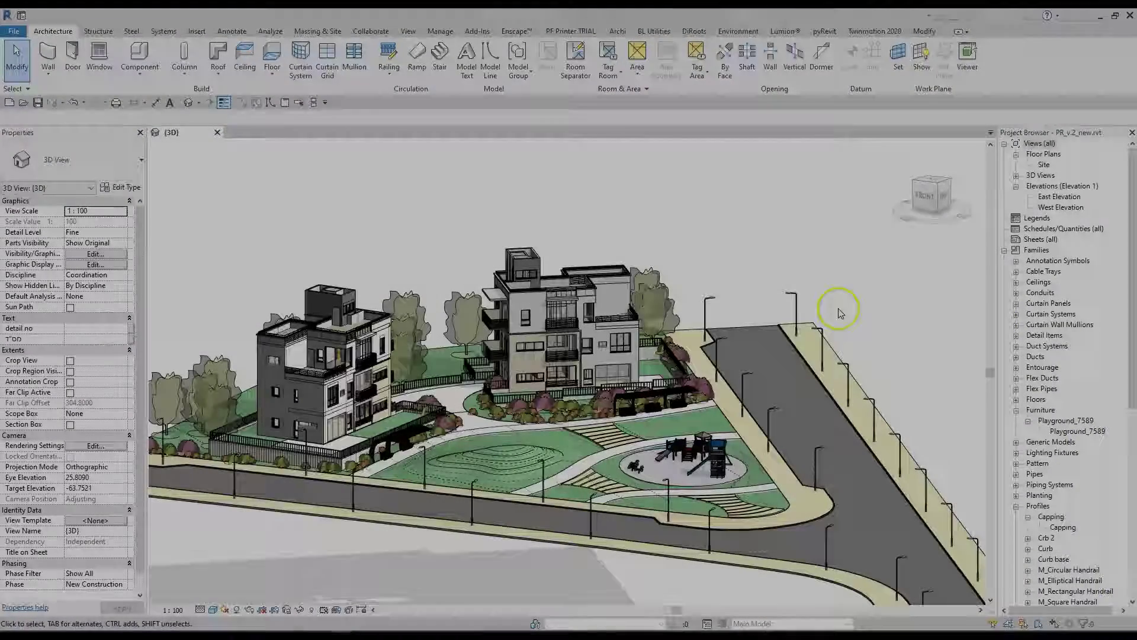
# Trace the imported contour lines along the horizontal lower road by picking them as model lines in the Construction_Lines style
pyautogui.keyDown('shift'); pyautogui.moveTo(934, 356); pyautogui.dragTo(875, 427, button='middle'); pyautogui.keyUp('shift')
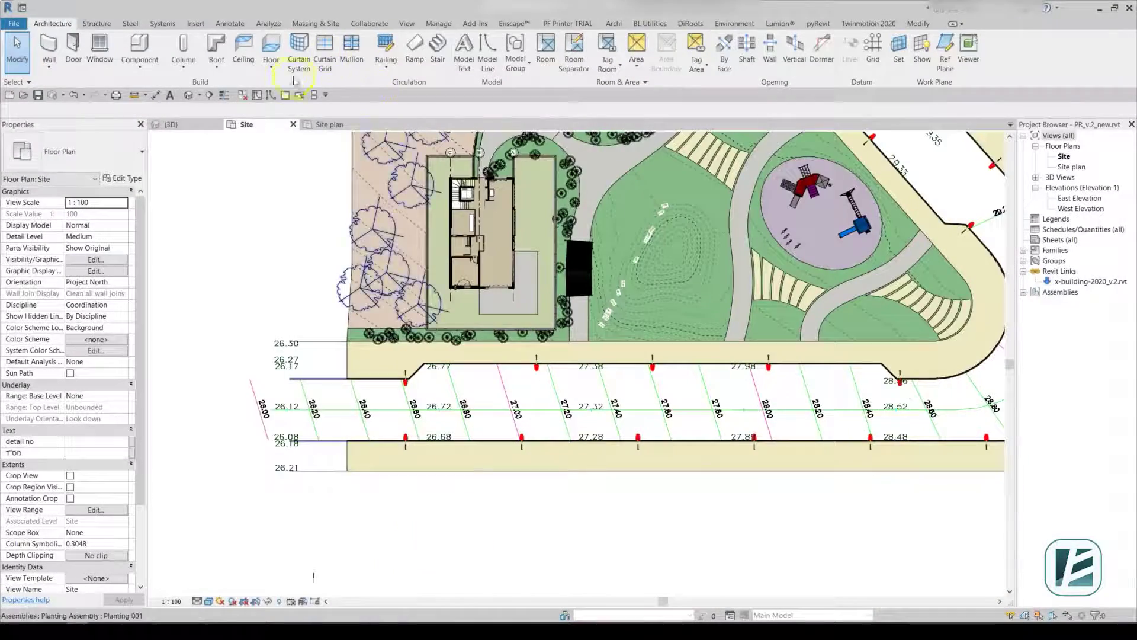
pyautogui.click(271, 96)
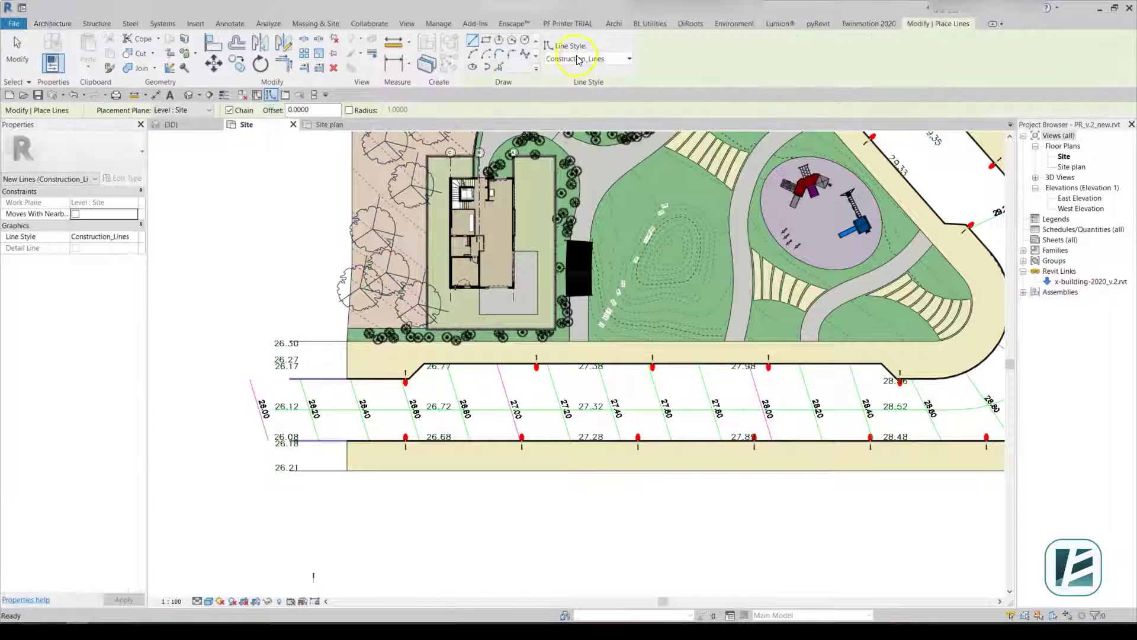
pyautogui.click(501, 68)
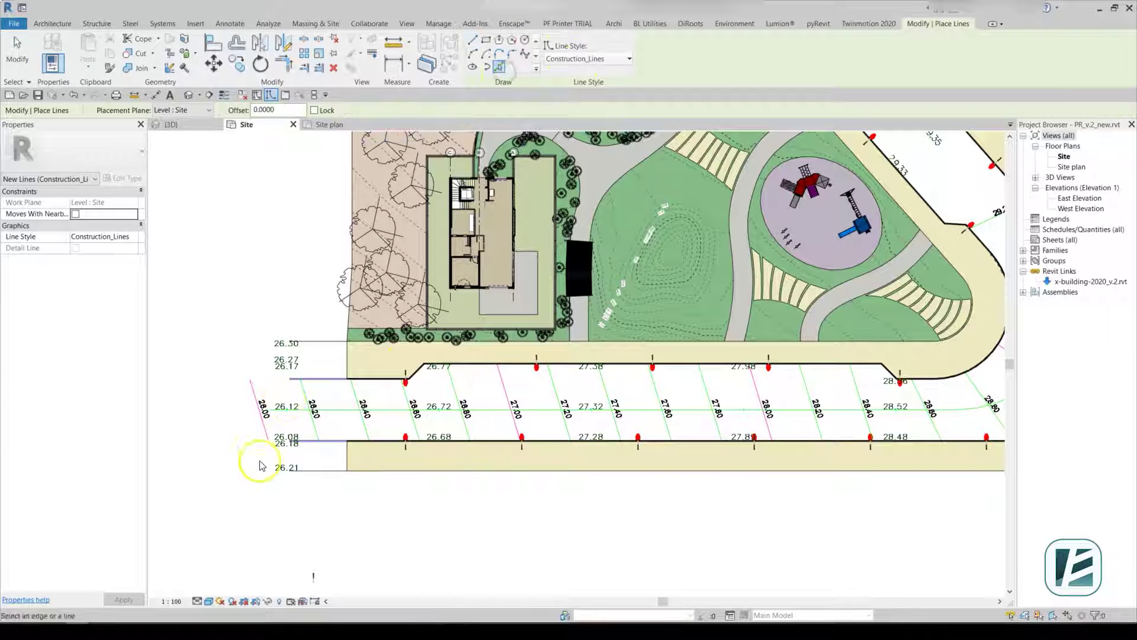
pyautogui.click(313, 418)
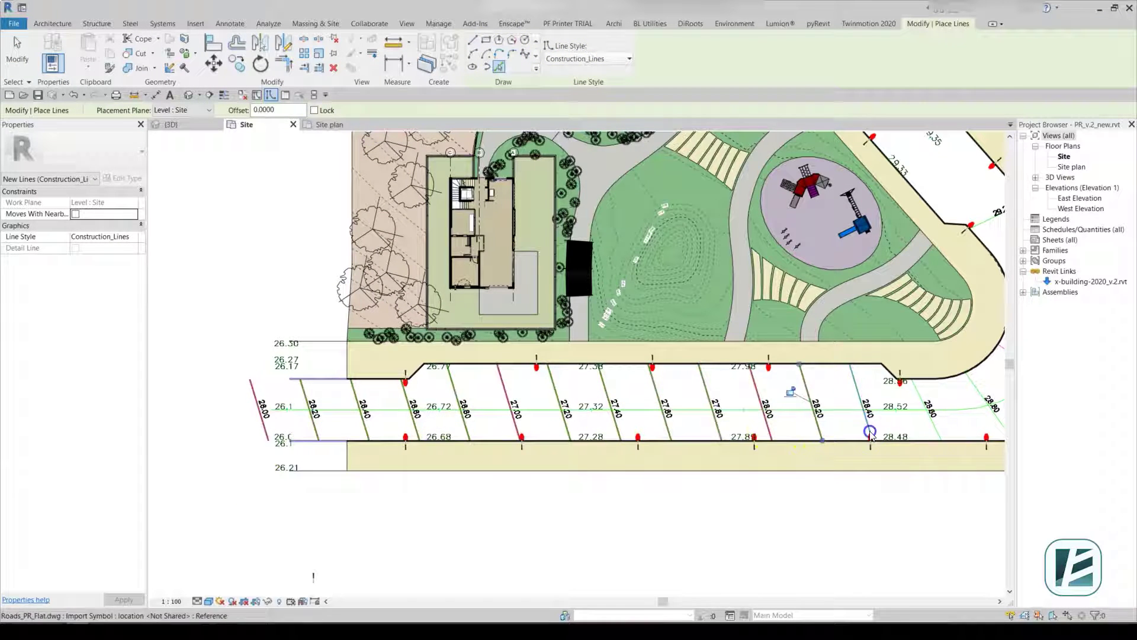
pyautogui.click(871, 434)
pyautogui.click(937, 431)
pyautogui.moveTo(959, 424); pyautogui.dragTo(772, 436, button='middle')
# Trace the contour lines at the road junction and along the diagonal road, and end the line command
pyautogui.click(812, 437)
pyautogui.click(889, 391)
pyautogui.click(838, 376)
pyautogui.moveTo(838, 375); pyautogui.dragTo(746, 333, button='middle')
pyautogui.moveTo(538, 136); pyautogui.dragTo(782, 578, button='middle')
pyautogui.scroll(-2, 792, 321)
pyautogui.moveTo(901, 478); pyautogui.dragTo(743, 266, button='middle')
pyautogui.moveTo(942, 547); pyautogui.dragTo(895, 389, button='middle')
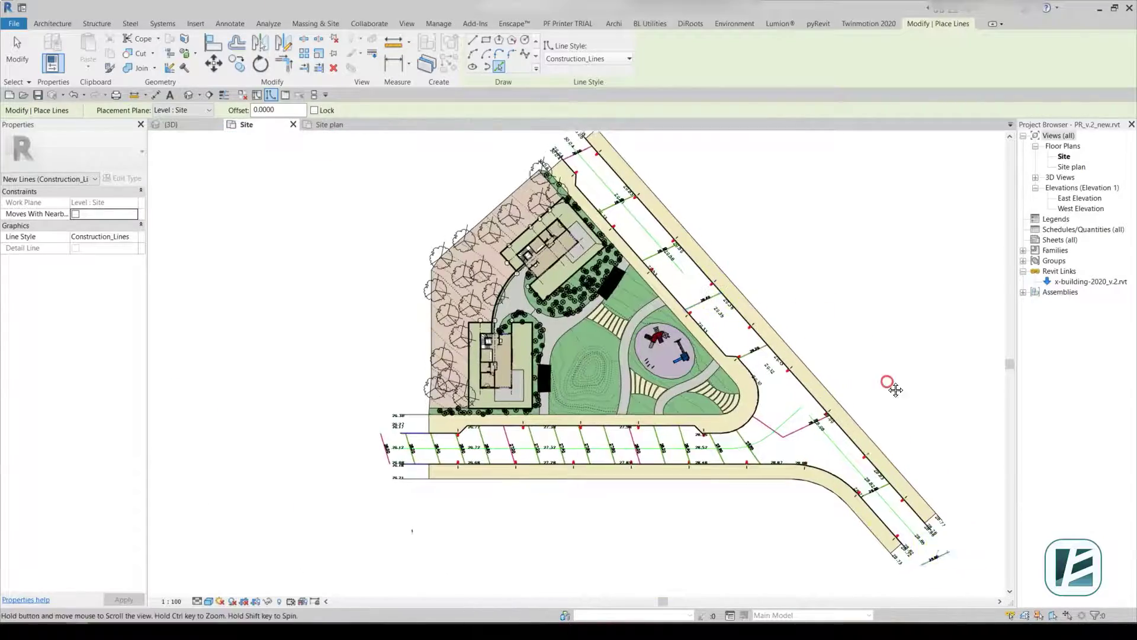
pyautogui.press('Escape')
pyautogui.press('Escape')
pyautogui.scroll(3, 940, 558)
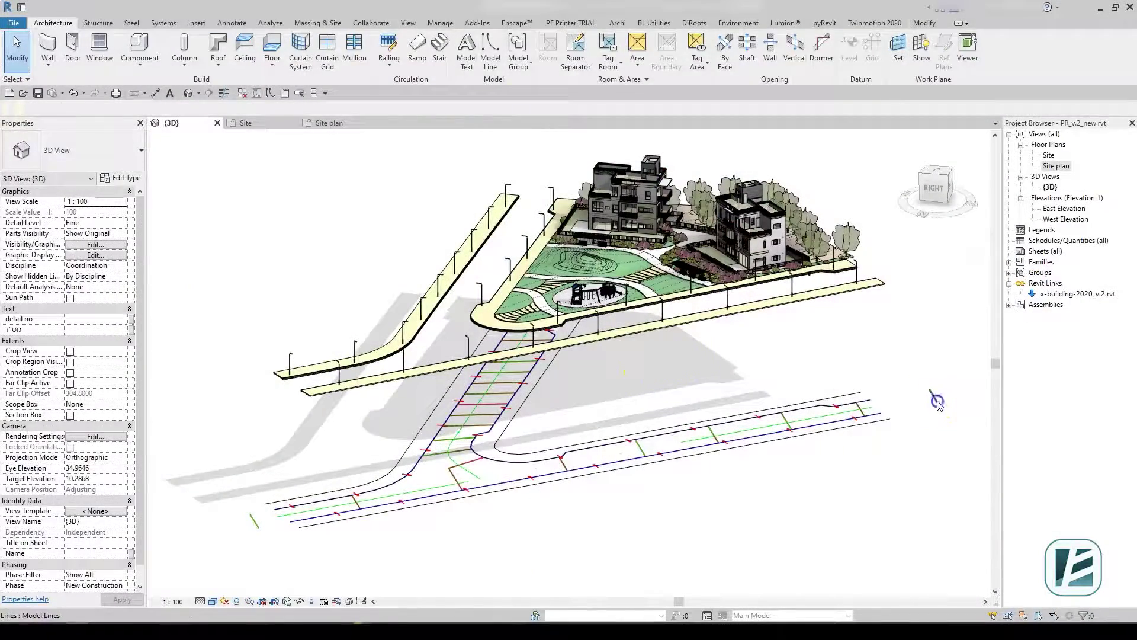
# Select all the traced Construction_Lines model lines in the 3D view and temporarily isolate them for inspection
pyautogui.click(937, 403)
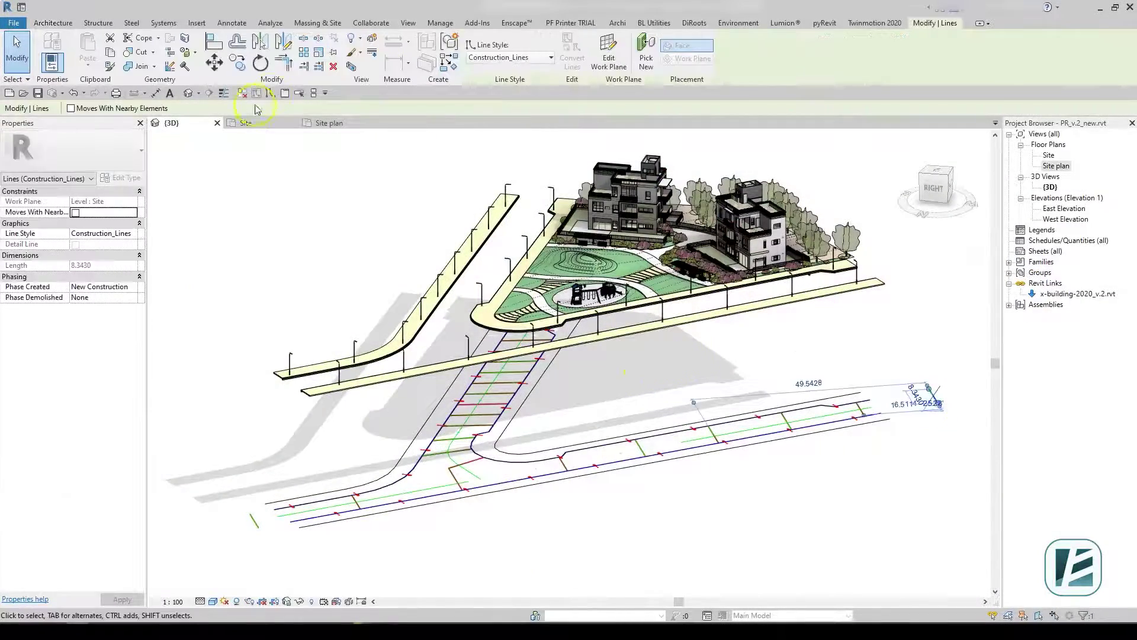
pyautogui.press('s')
pyautogui.press('a')
pyautogui.click(275, 602)
pyautogui.click(314, 563)
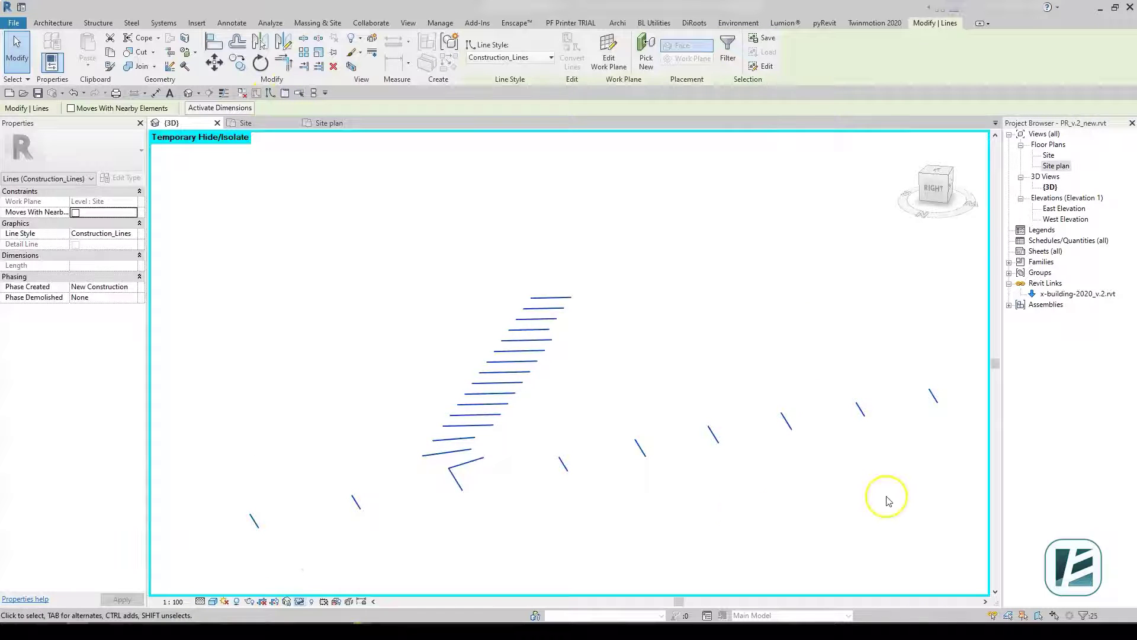
pyautogui.keyDown('shift'); pyautogui.moveTo(887, 500); pyautogui.dragTo(837, 535, button='middle'); pyautogui.keyUp('shift')
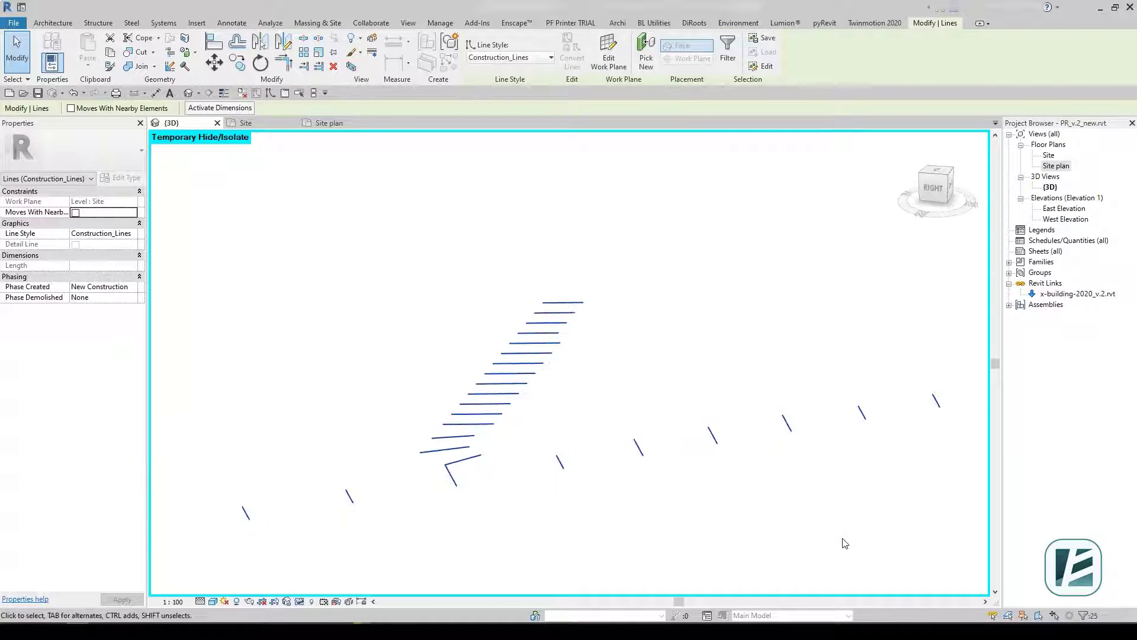
pyautogui.press('Escape')
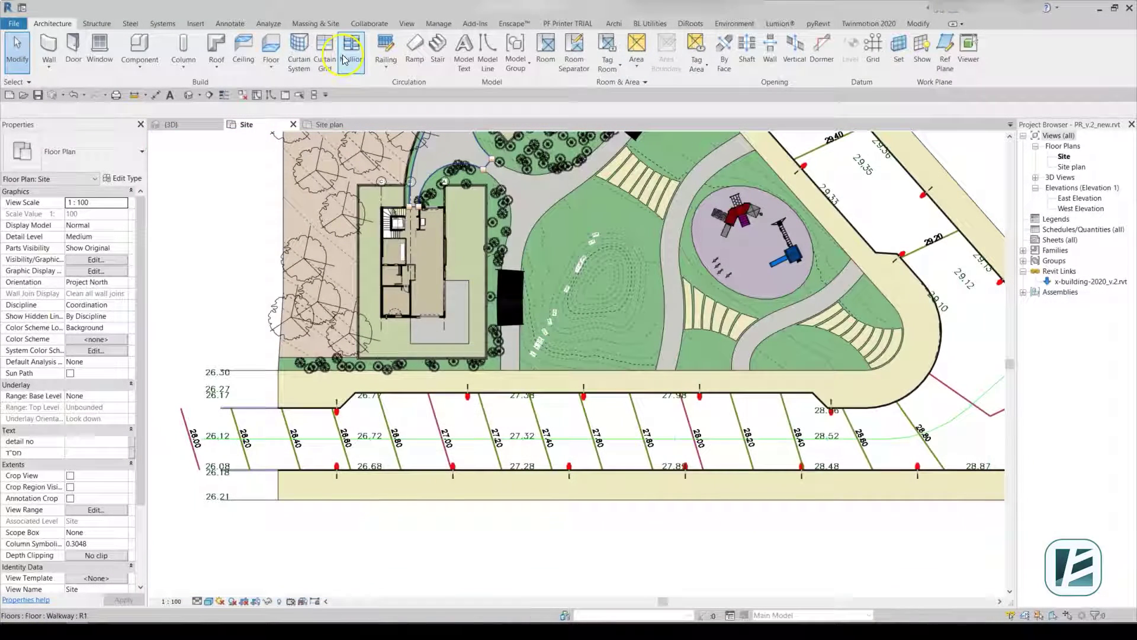
# Configure the model line elevation settings with a starting elevation of 26, an increment of 0.2 and absolute elevation as the reference level
pyautogui.click(727, 24)
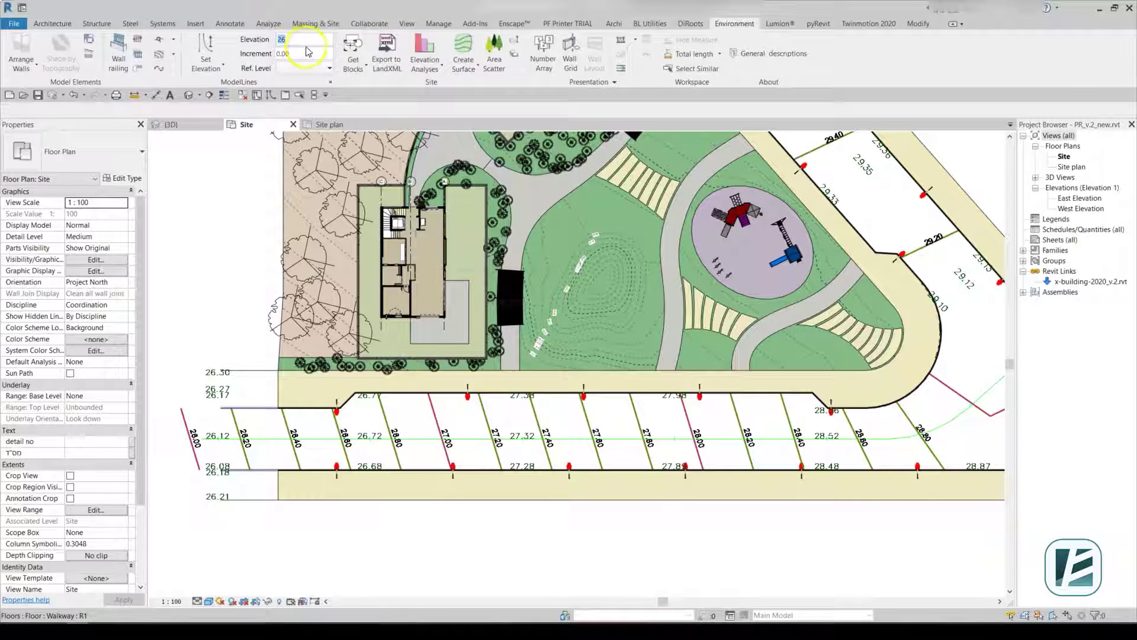
pyautogui.press('Tab')
pyautogui.write('0.2')
pyautogui.click(387, 40)
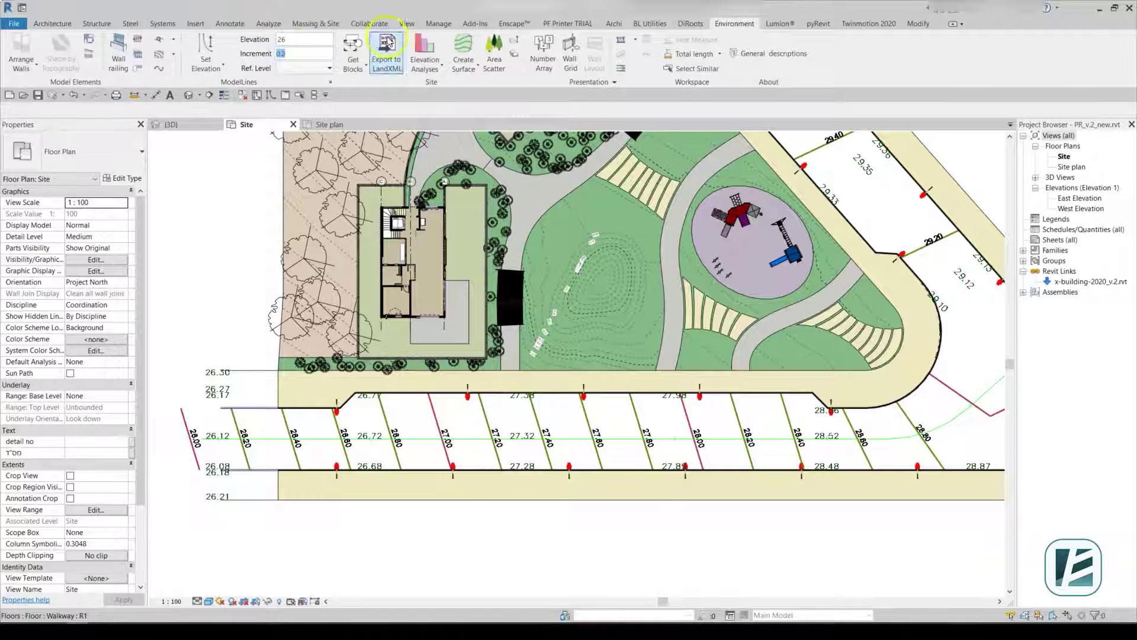
pyautogui.write('0')
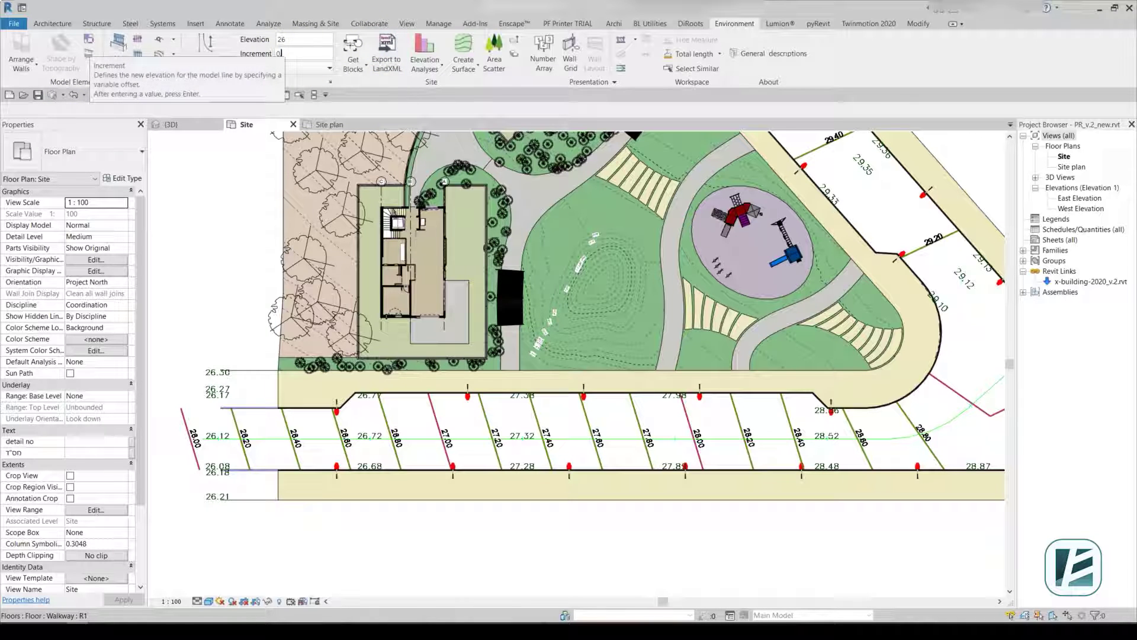
pyautogui.click(329, 68)
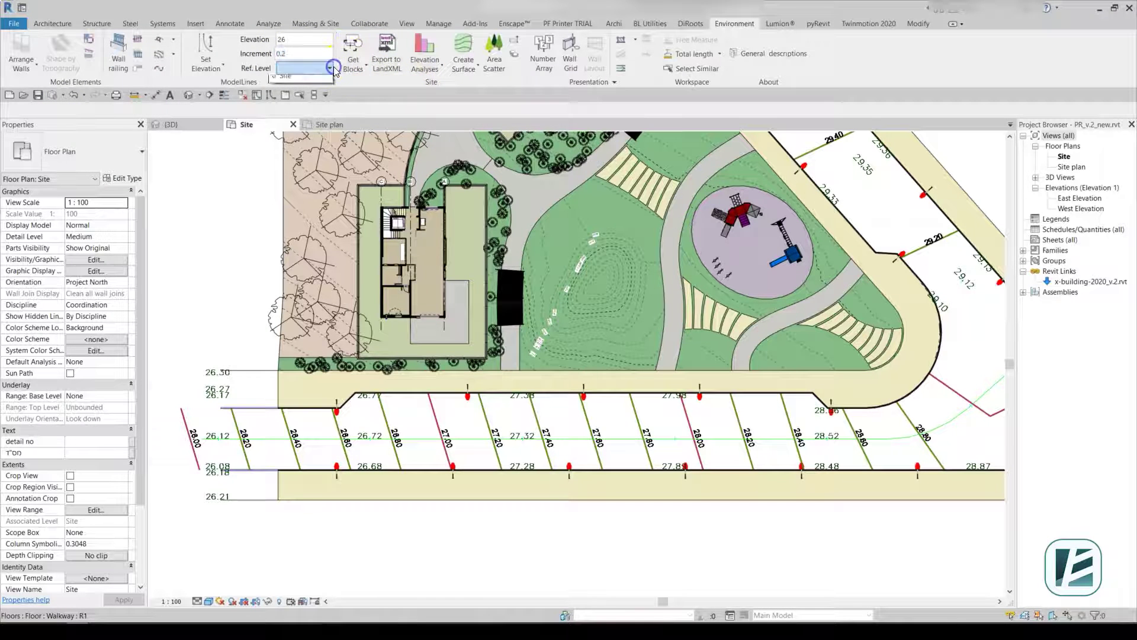
pyautogui.click(318, 82)
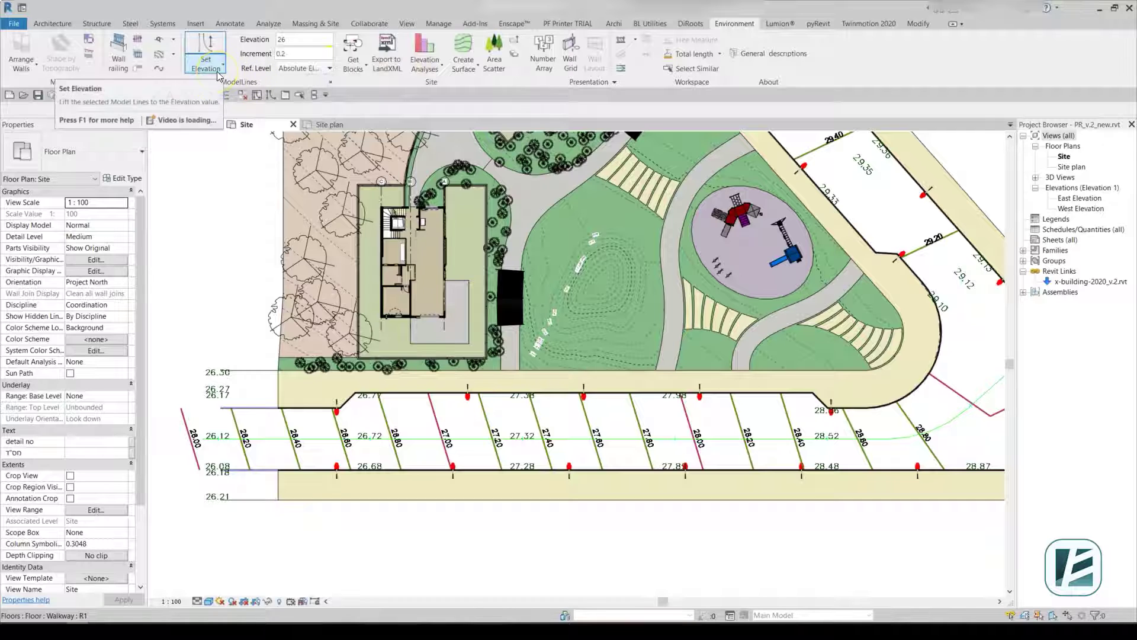
# Set the lower road's contour lines to elevations from 26.00 to 28.80 incrementally by drawing a reference line across them
pyautogui.click(223, 64)
pyautogui.click(195, 112)
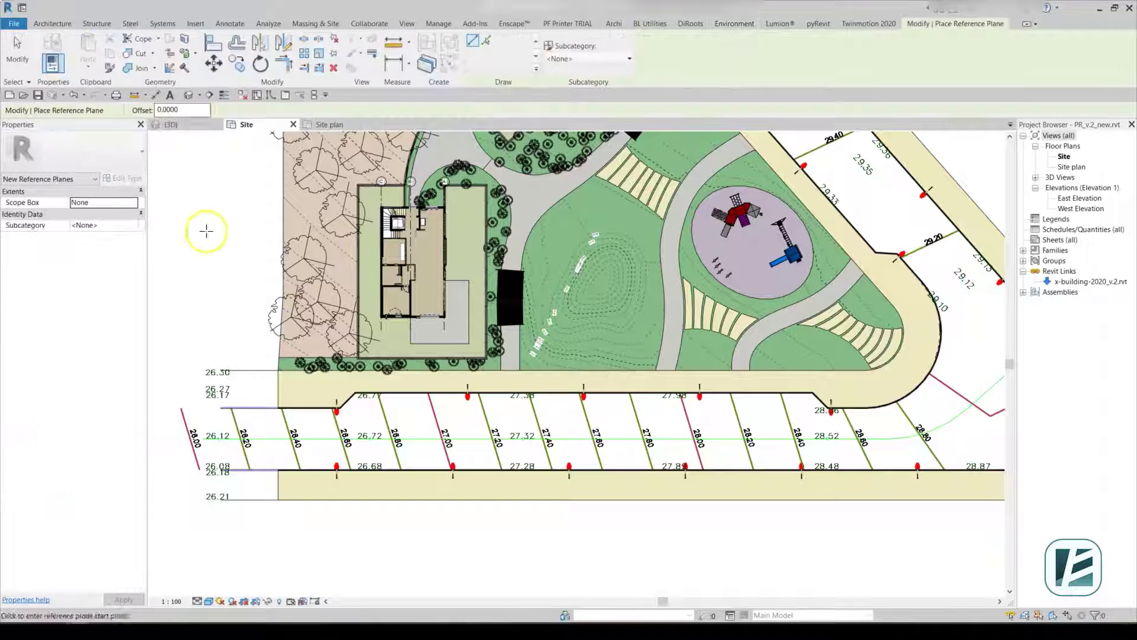
pyautogui.click(165, 416)
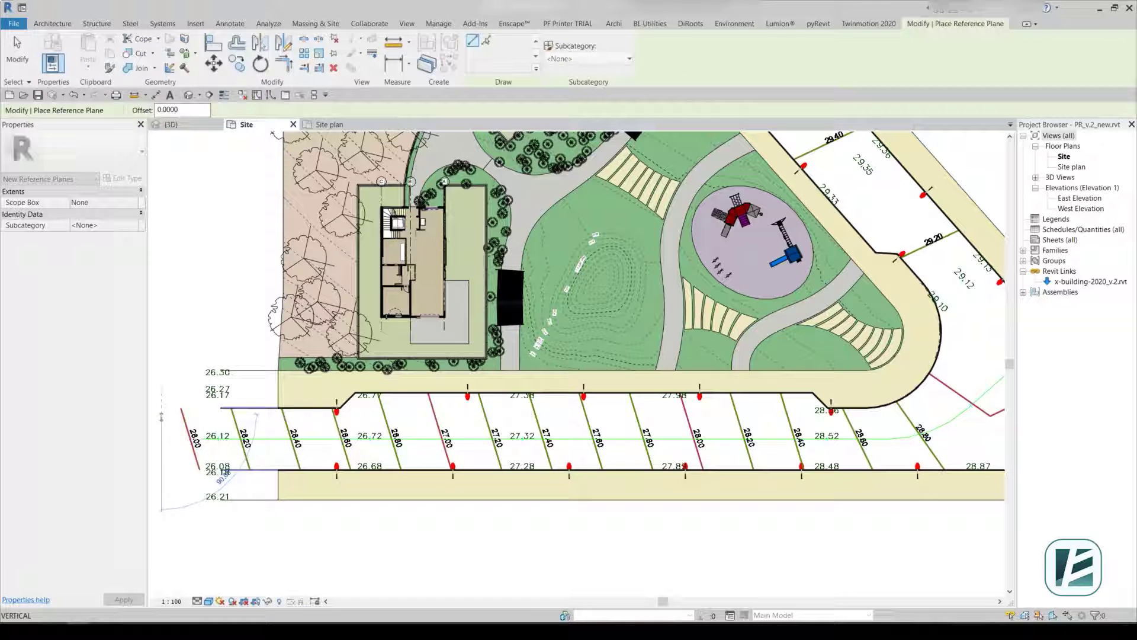
pyautogui.click(943, 411)
pyautogui.scroll(5, 959, 415)
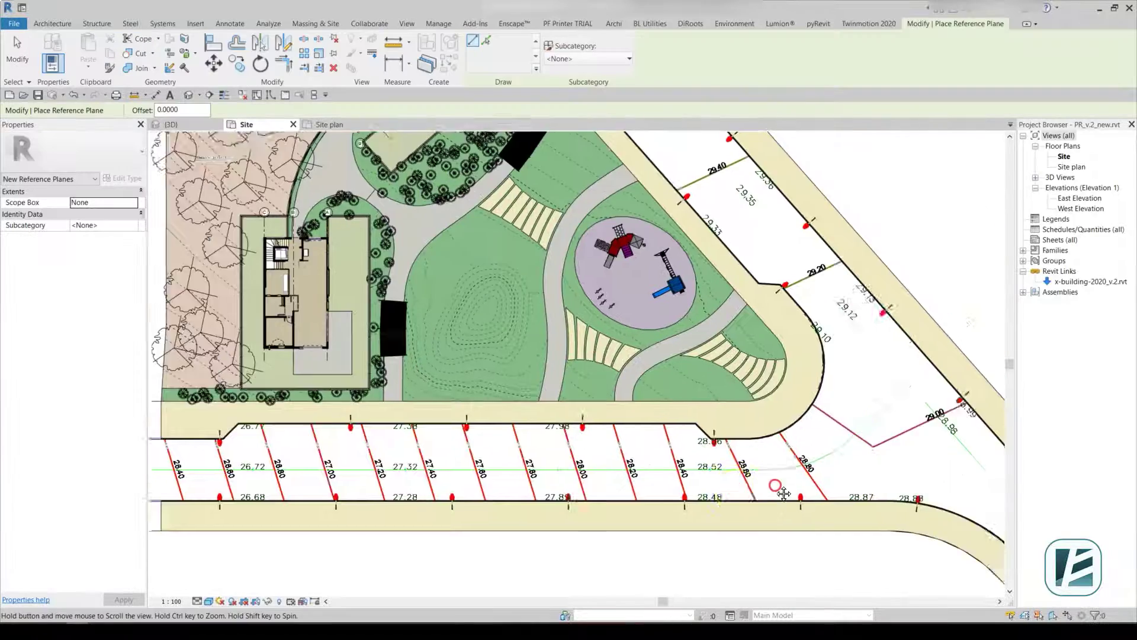
pyautogui.scroll(-5, 818, 414)
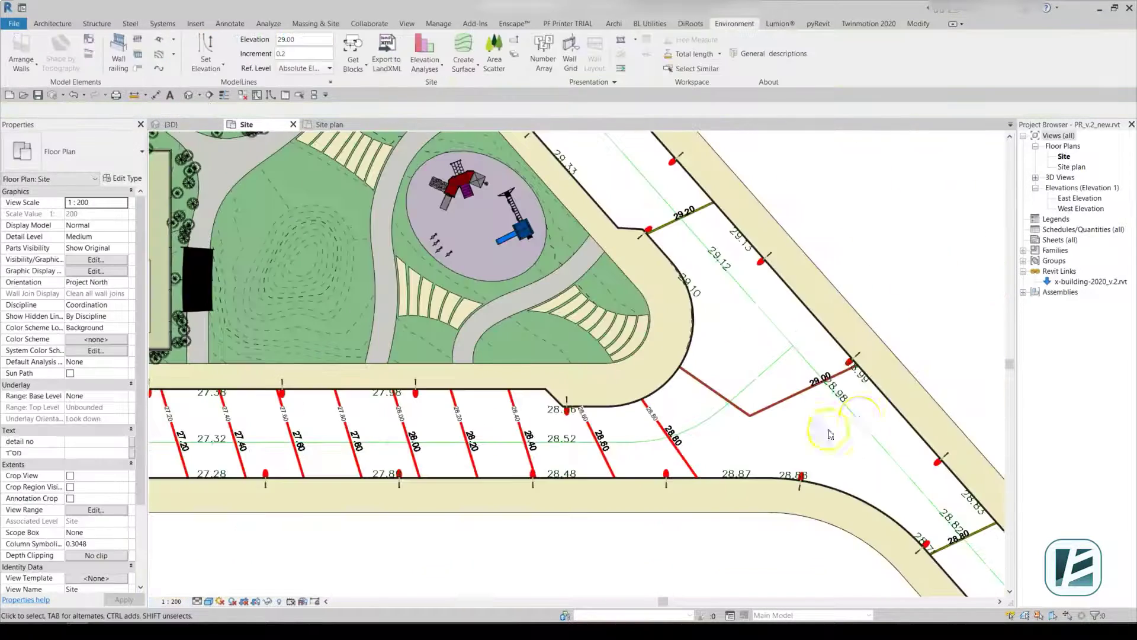
# Set the diagonal road's contour lines to elevations from 28.60 to 30.20 with a reference line crossing them
pyautogui.scroll(3, 657, 338)
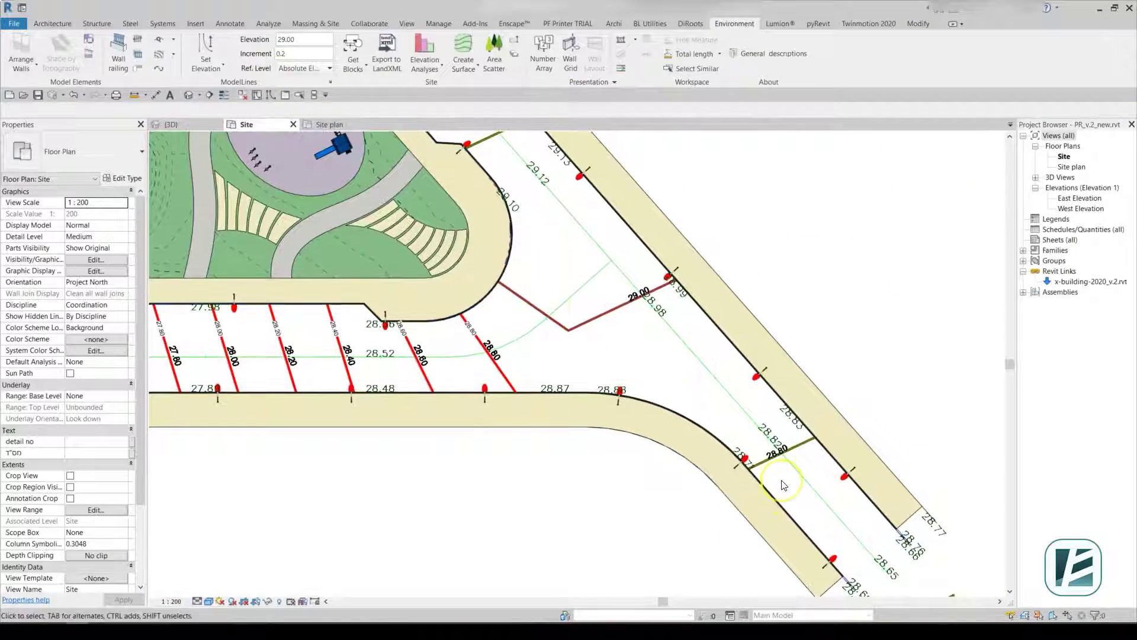
pyautogui.scroll(-2, 787, 448)
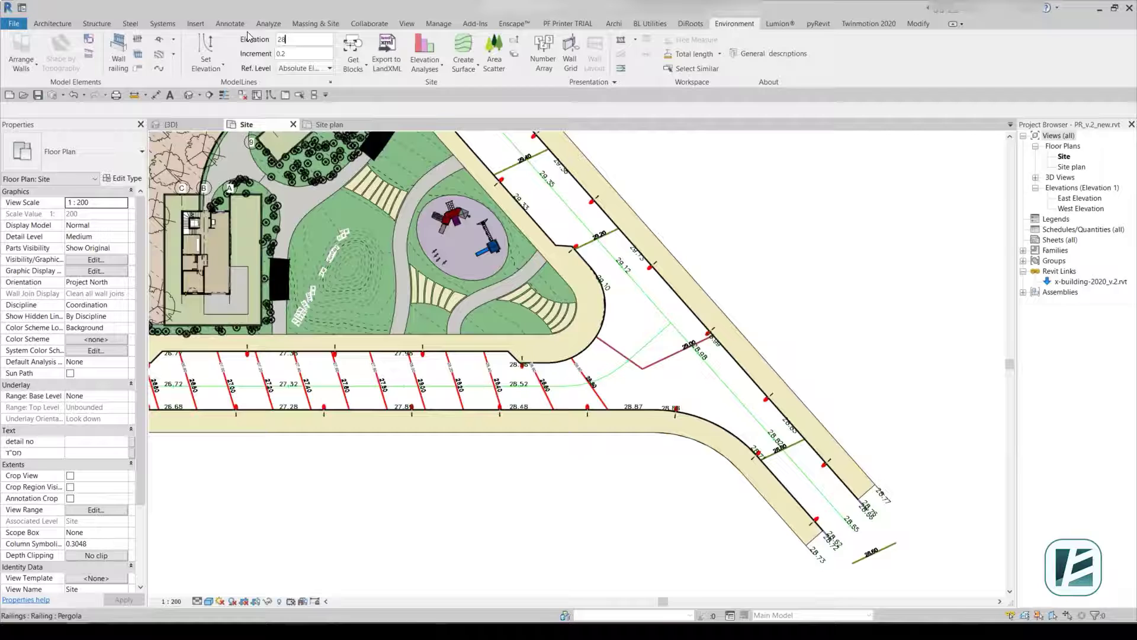
pyautogui.press('r')
pyautogui.press('p')
pyautogui.scroll(-2, 907, 490)
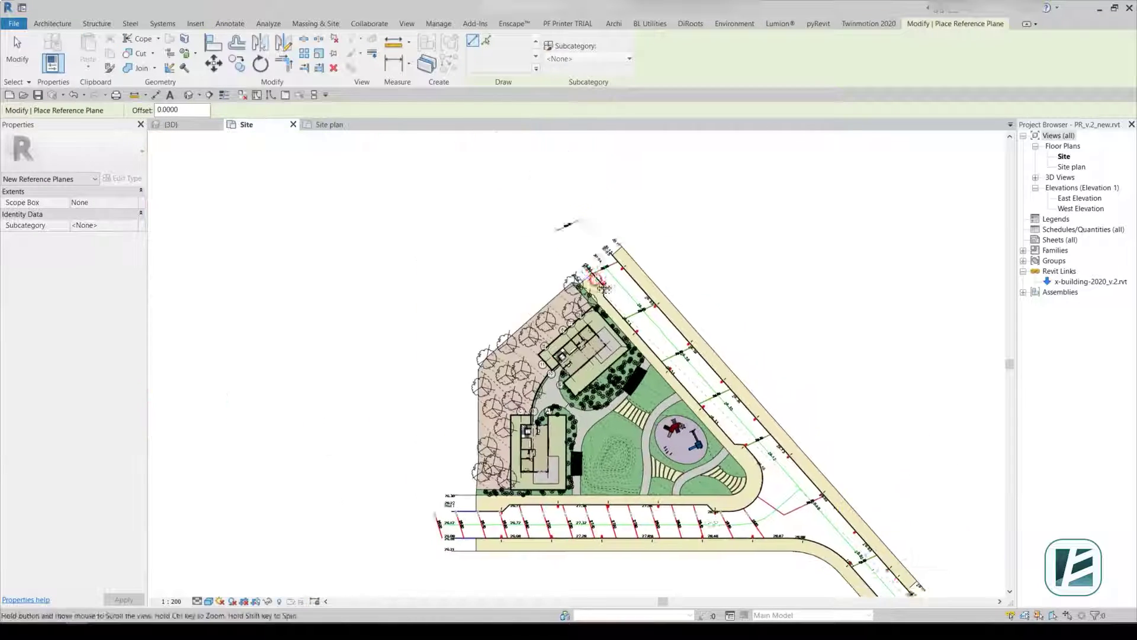
pyautogui.press('Escape')
pyautogui.press('Escape')
pyautogui.scroll(4, 586, 228)
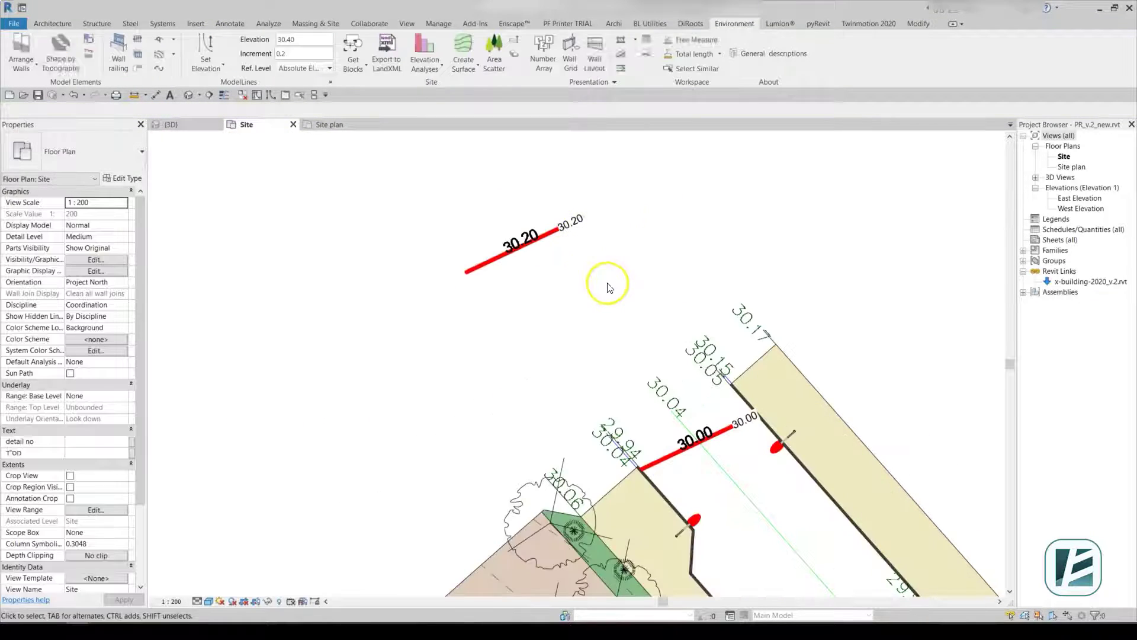
# Select one elevated contour line in the 3D view and extend the selection to all lines like it with Select Similar
pyautogui.moveTo(934, 525); pyautogui.dragTo(645, 233, button='middle')
pyautogui.moveTo(805, 439); pyautogui.dragTo(542, 112, button='middle')
pyautogui.moveTo(989, 569); pyautogui.dragTo(837, 315, button='middle')
pyautogui.click(176, 124)
pyautogui.keyDown('shift'); pyautogui.moveTo(876, 584); pyautogui.dragTo(764, 403, button='middle'); pyautogui.keyUp('shift')
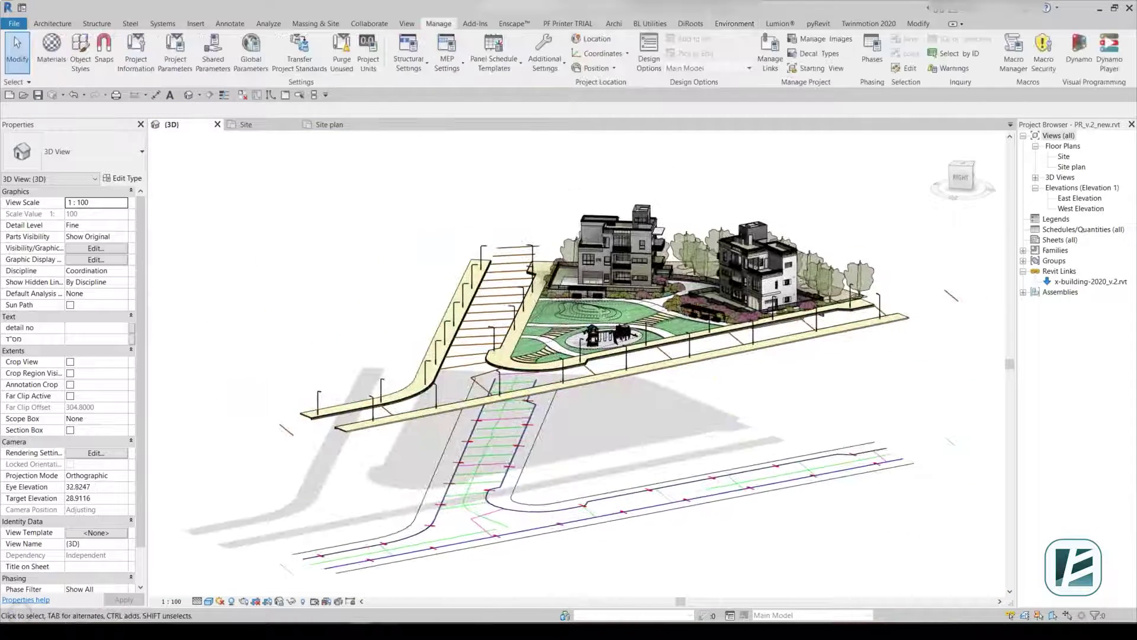
pyautogui.click(943, 300)
pyautogui.click(731, 23)
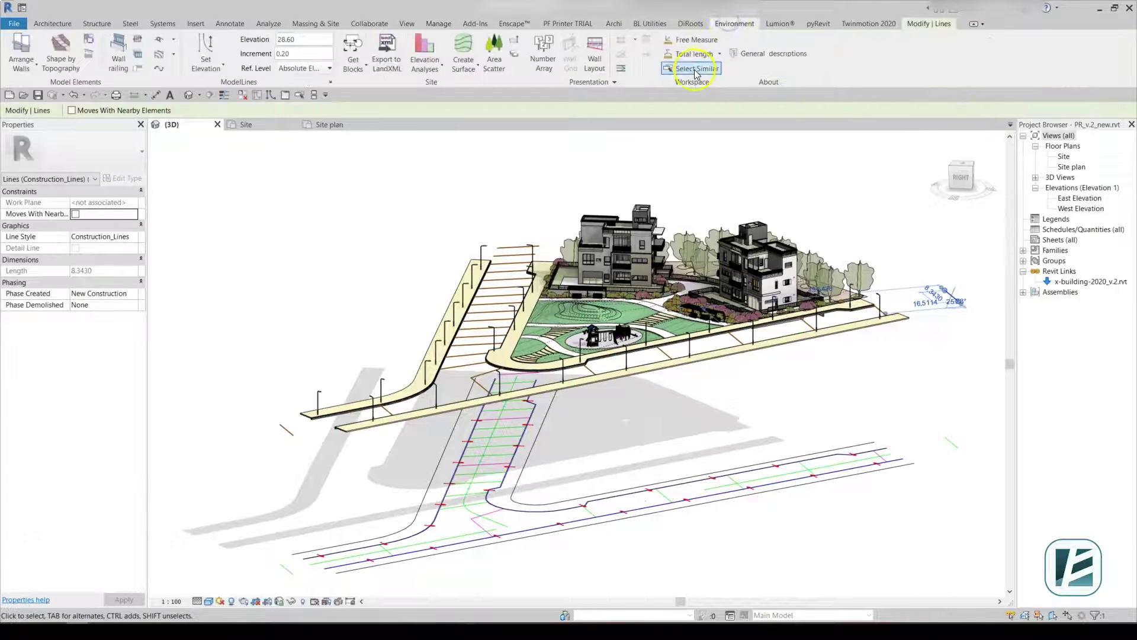
pyautogui.click(695, 69)
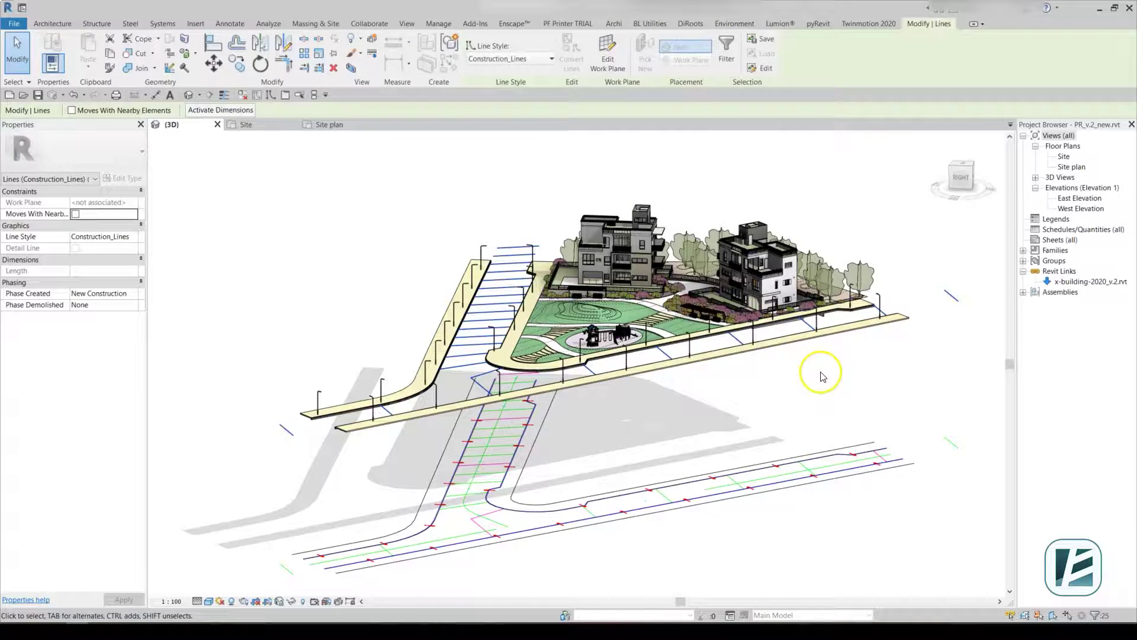
pyautogui.click(733, 23)
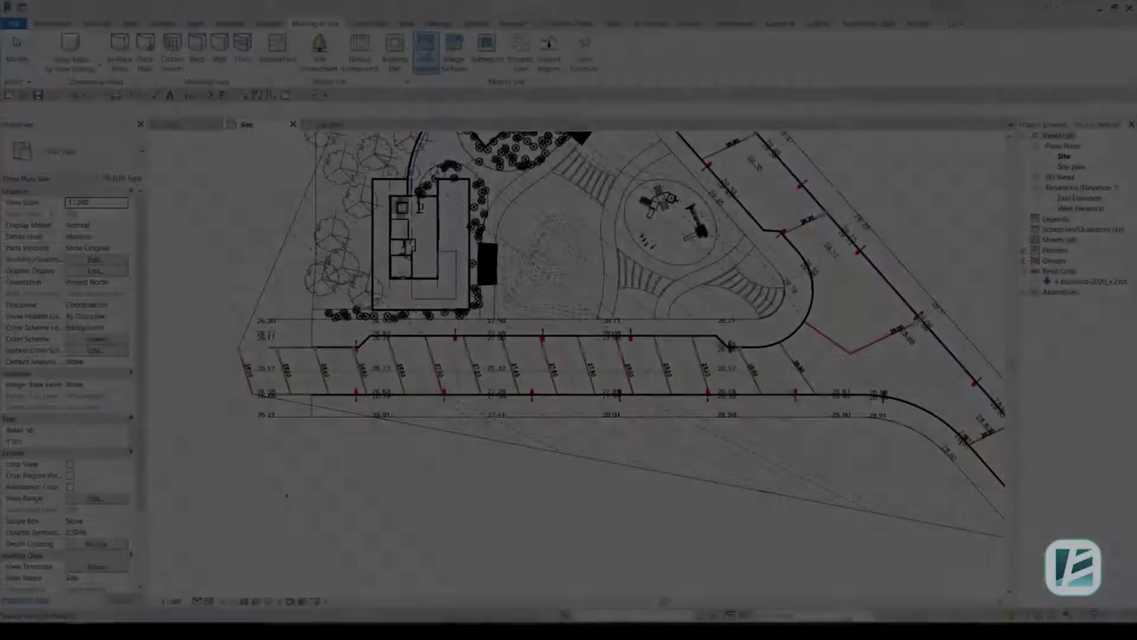
# Pick the chained road edge lines in the site plan as the boundary sketch for splitting the topography surface
pyautogui.scroll(8, 287, 388)
pyautogui.scroll(-8, 318, 432)
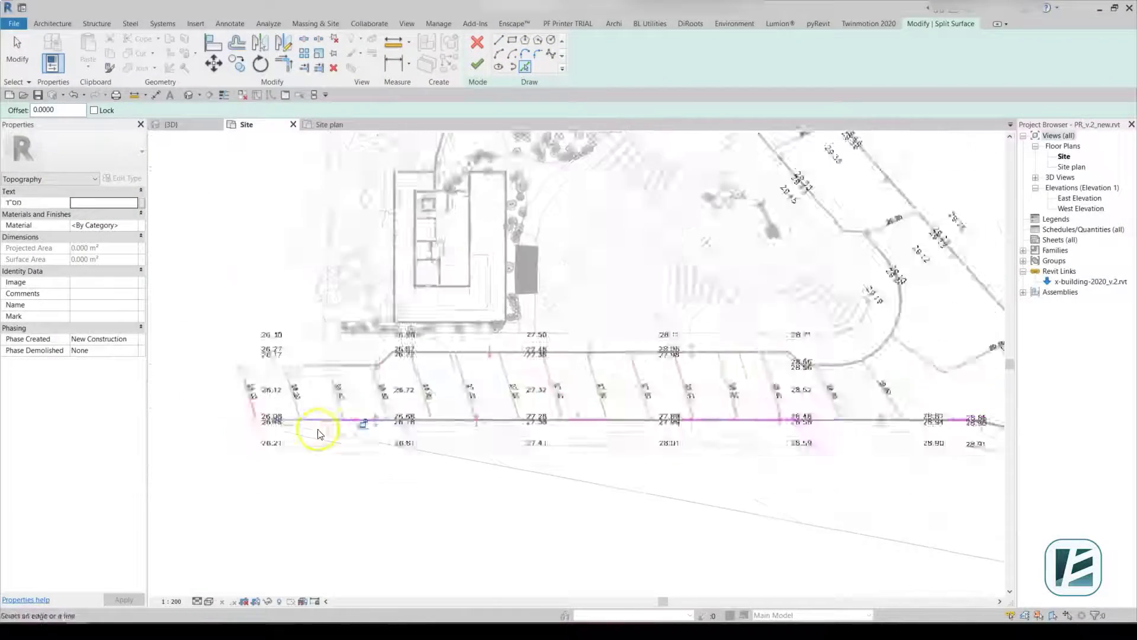
pyautogui.scroll(9, 325, 436)
pyautogui.press('Tab')
pyautogui.click(325, 434)
pyautogui.scroll(-8, 325, 434)
# Close the split sketch at the west end of the lower road with a vertical line trimmed to both road edges
pyautogui.click(499, 40)
pyautogui.scroll(3, 287, 542)
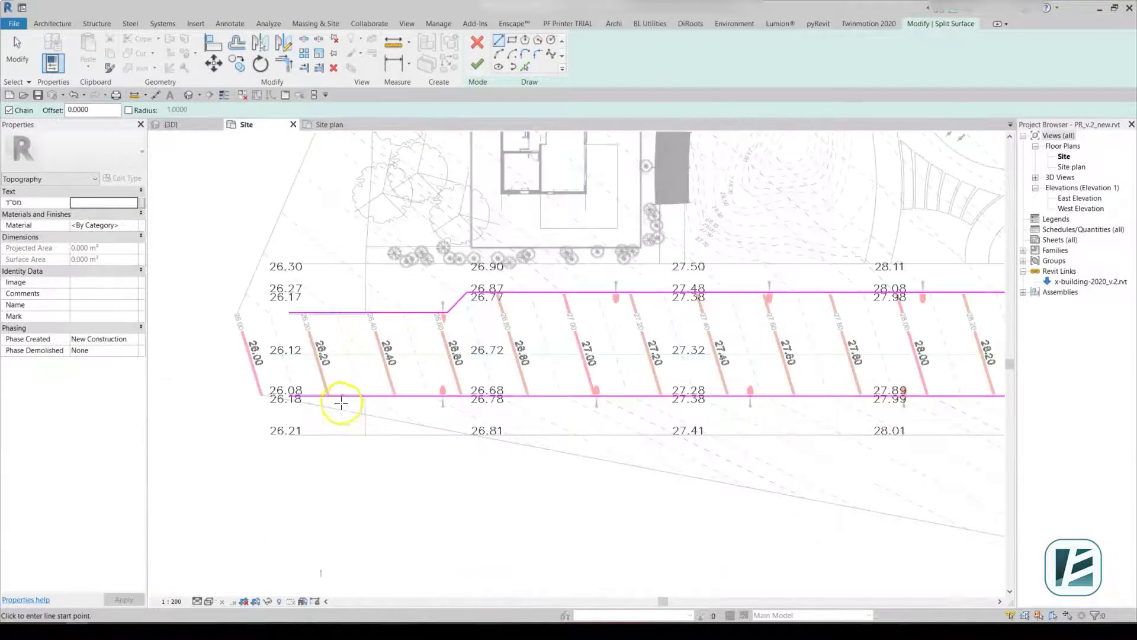
pyautogui.click(341, 395)
pyautogui.click(342, 312)
pyautogui.press('t')
pyautogui.press('r')
pyautogui.scroll(-6, 338, 452)
# Draw a closing line across the upper end of the diagonal road in the split sketch
pyautogui.click(498, 40)
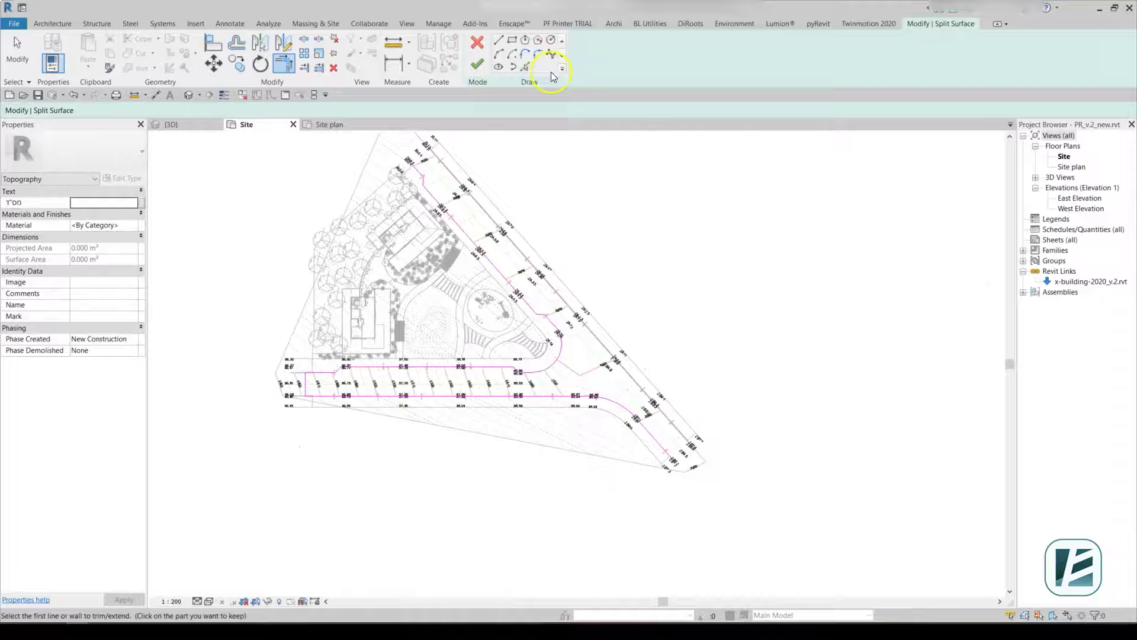
pyautogui.scroll(8, 437, 264)
pyautogui.click(436, 265)
pyautogui.scroll(-8, 437, 265)
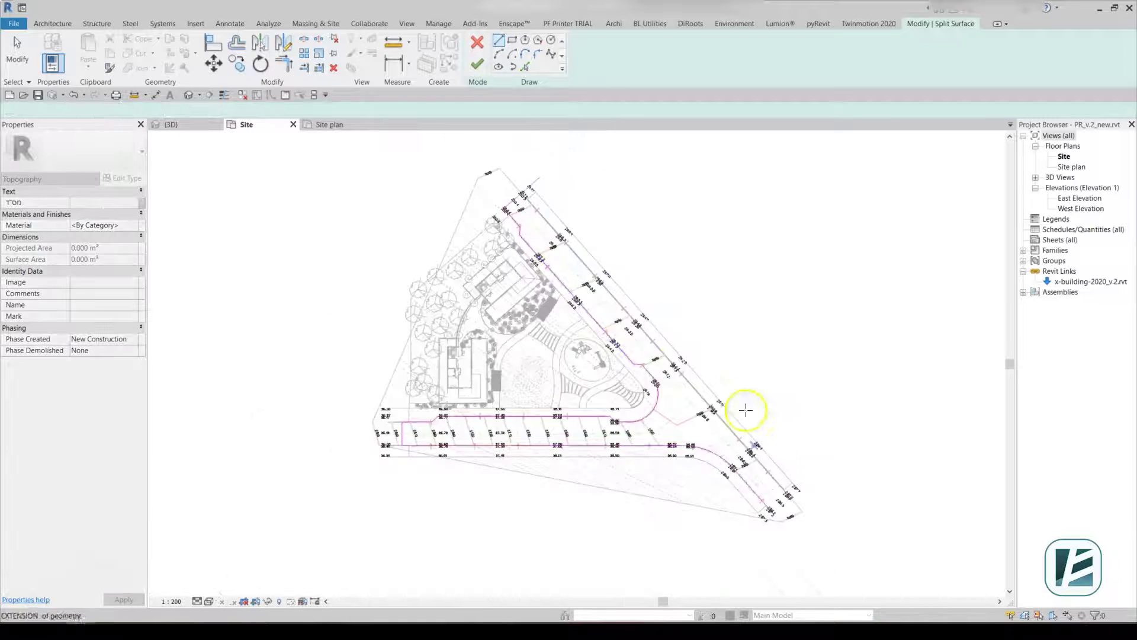
# Draw a closing line across the lower end of the diagonal road and adjust its free endpoint
pyautogui.scroll(9, 750, 406)
pyautogui.click(761, 518)
pyautogui.click(914, 368)
pyautogui.press('Escape')
pyautogui.press('Escape')
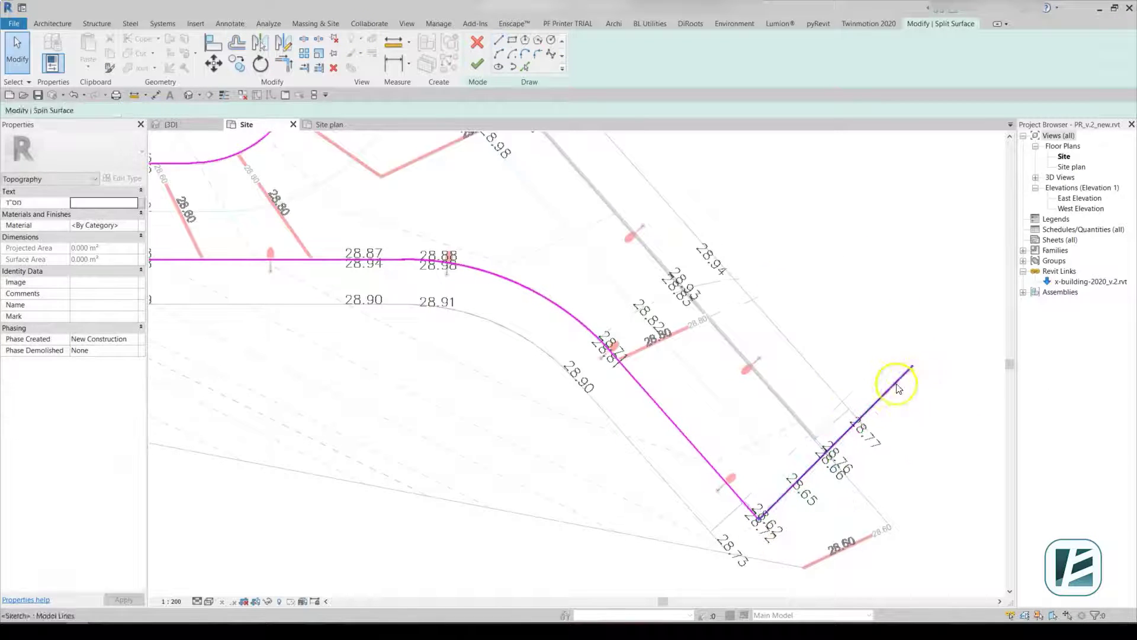
pyautogui.click(897, 384)
pyautogui.moveTo(914, 368); pyautogui.dragTo(920, 374)
pyautogui.scroll(-3, 830, 402)
# Finish splitting the surface and delete the surplus topography around the road in the 3D view
pyautogui.click(477, 64)
pyautogui.click(172, 124)
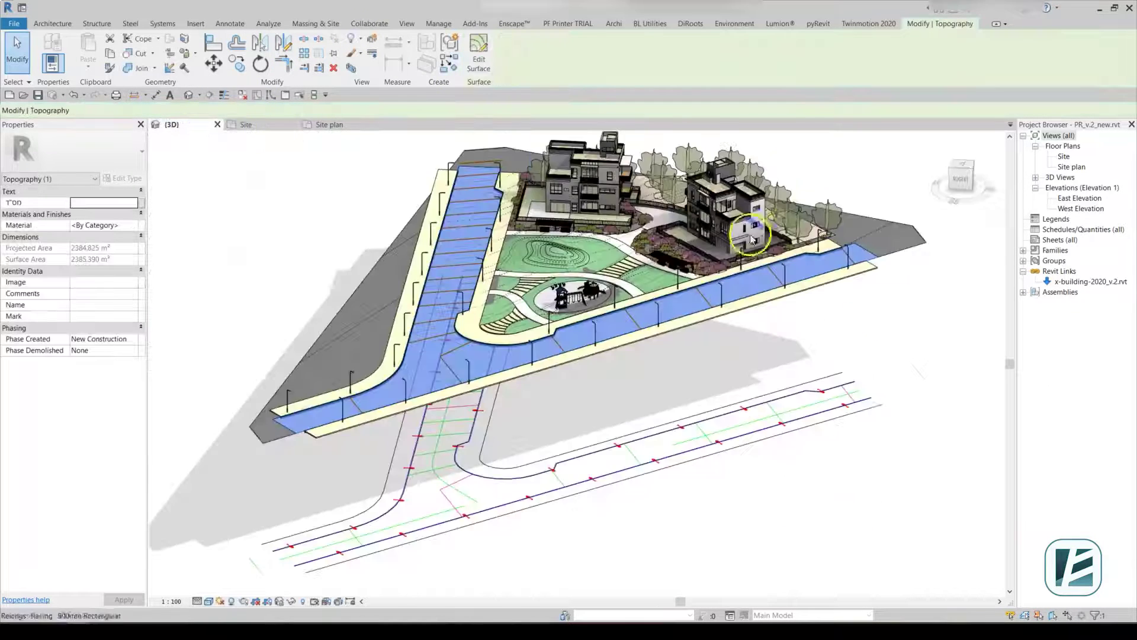
pyautogui.click(906, 228)
pyautogui.click(334, 68)
pyautogui.click(357, 262)
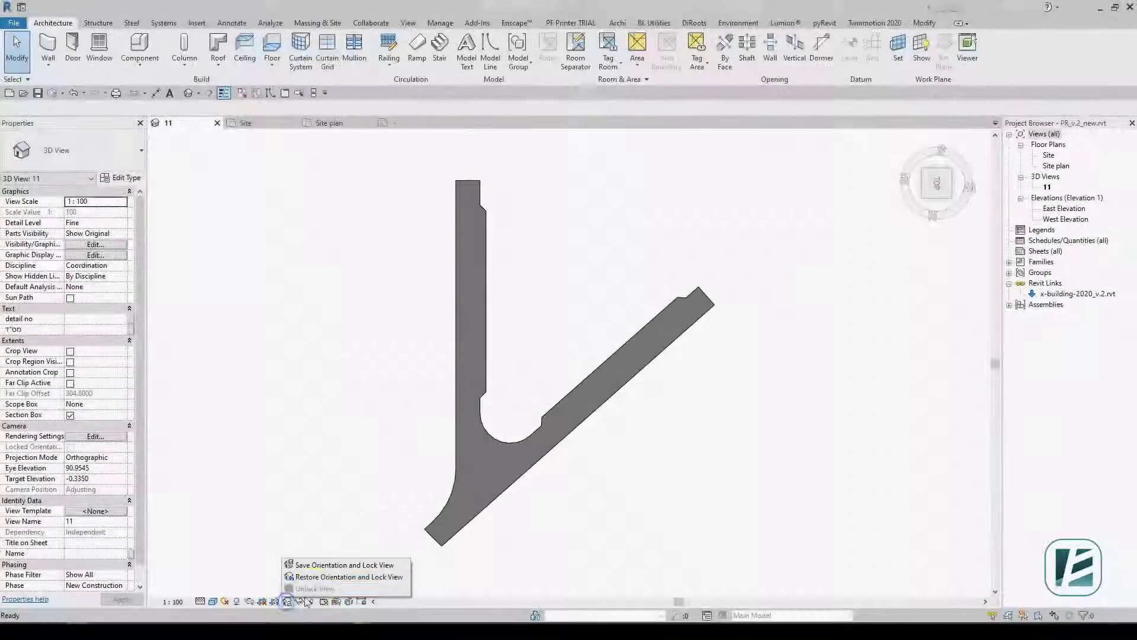
pyautogui.click(340, 576)
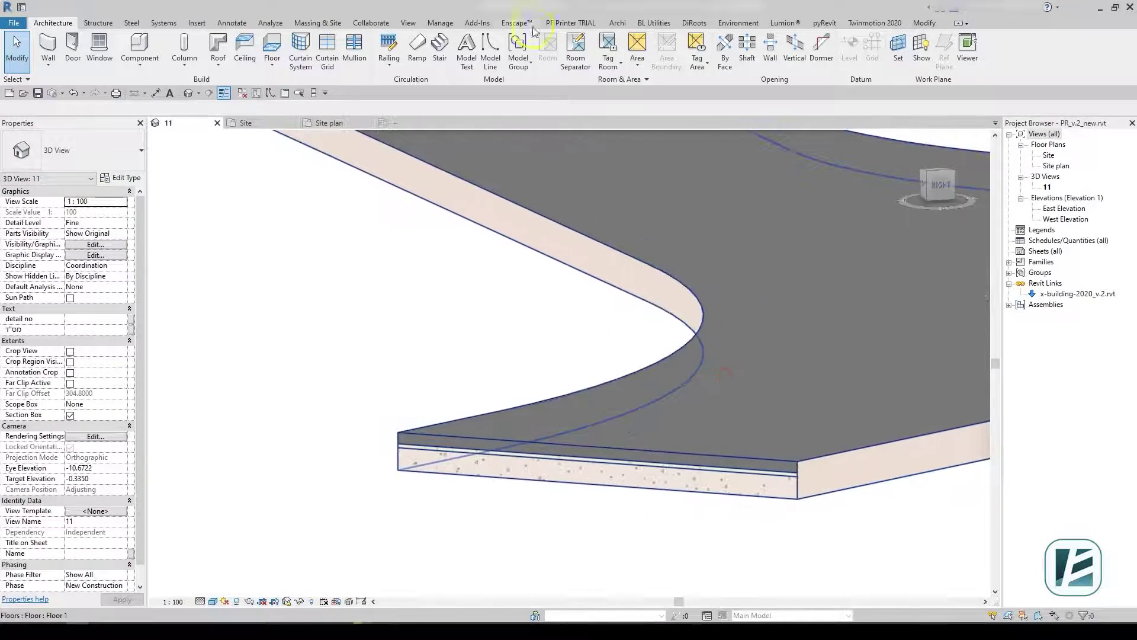
# Add material tags to the asphalt, sand and base layers at the exposed end of the road floor
pyautogui.click(232, 23)
pyautogui.click(673, 60)
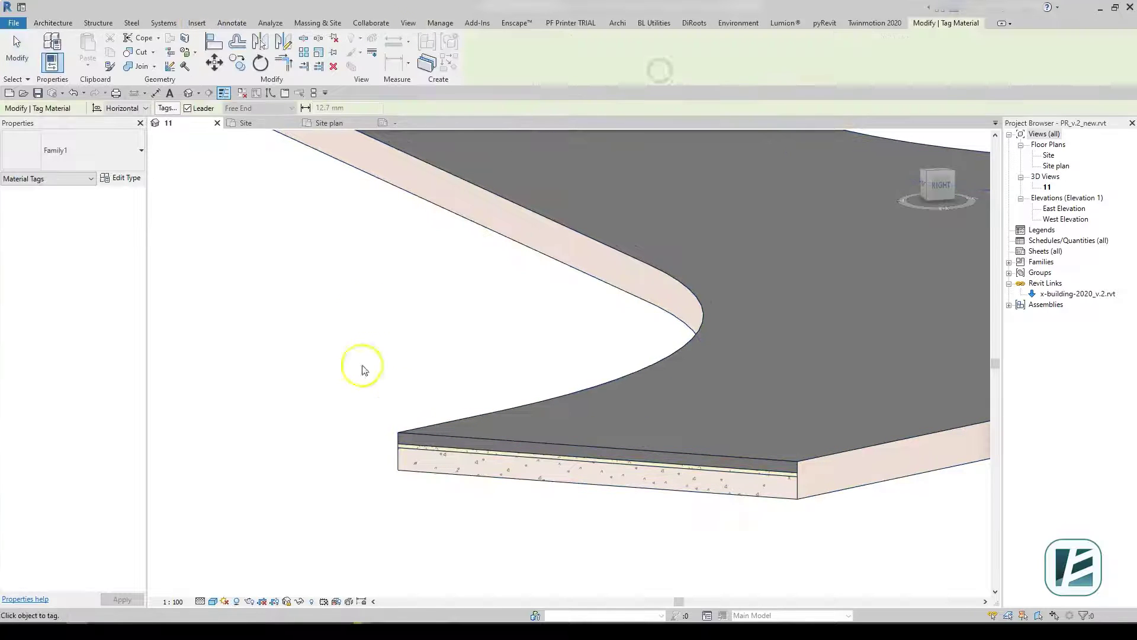
pyautogui.click(424, 435)
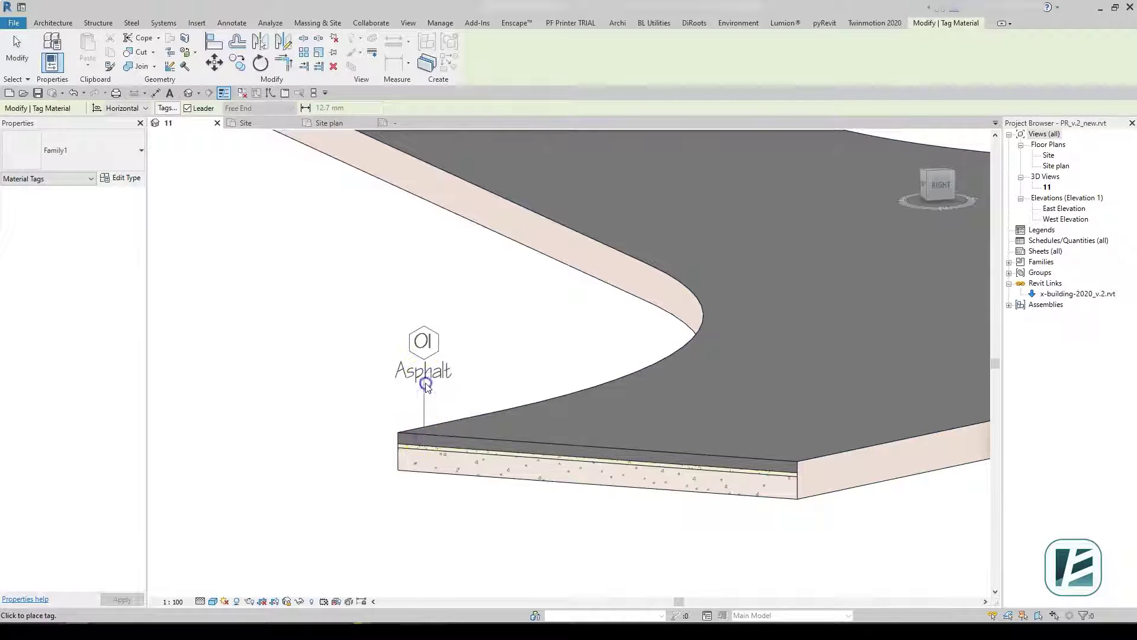
pyautogui.click(400, 445)
pyautogui.click(345, 444)
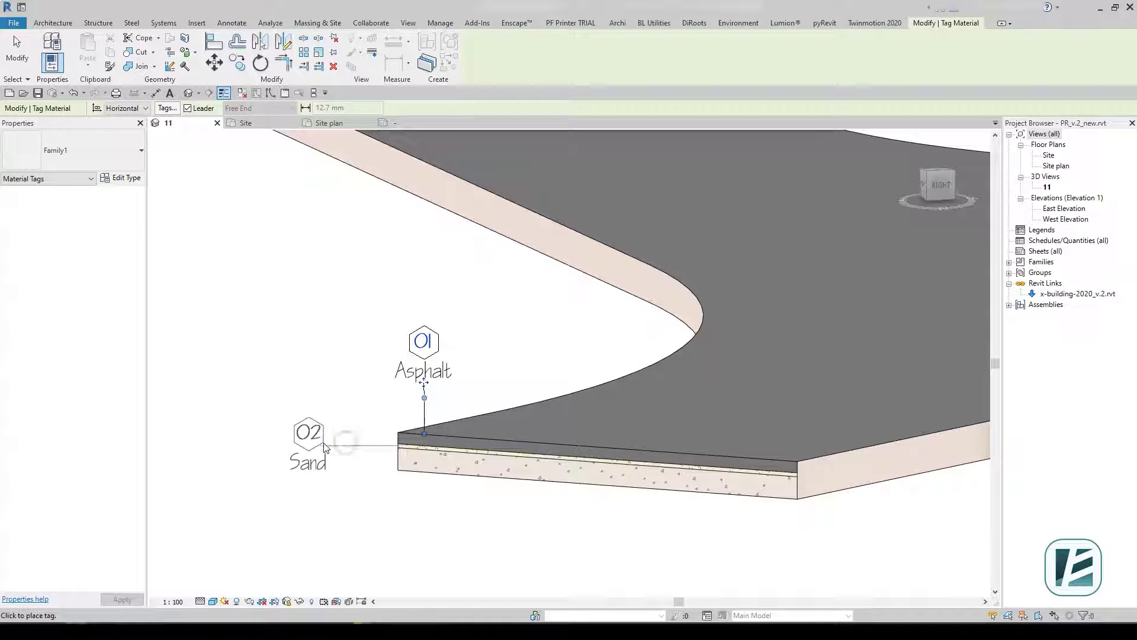
pyautogui.click(324, 443)
pyautogui.moveTo(410, 468); pyautogui.dragTo(406, 508)
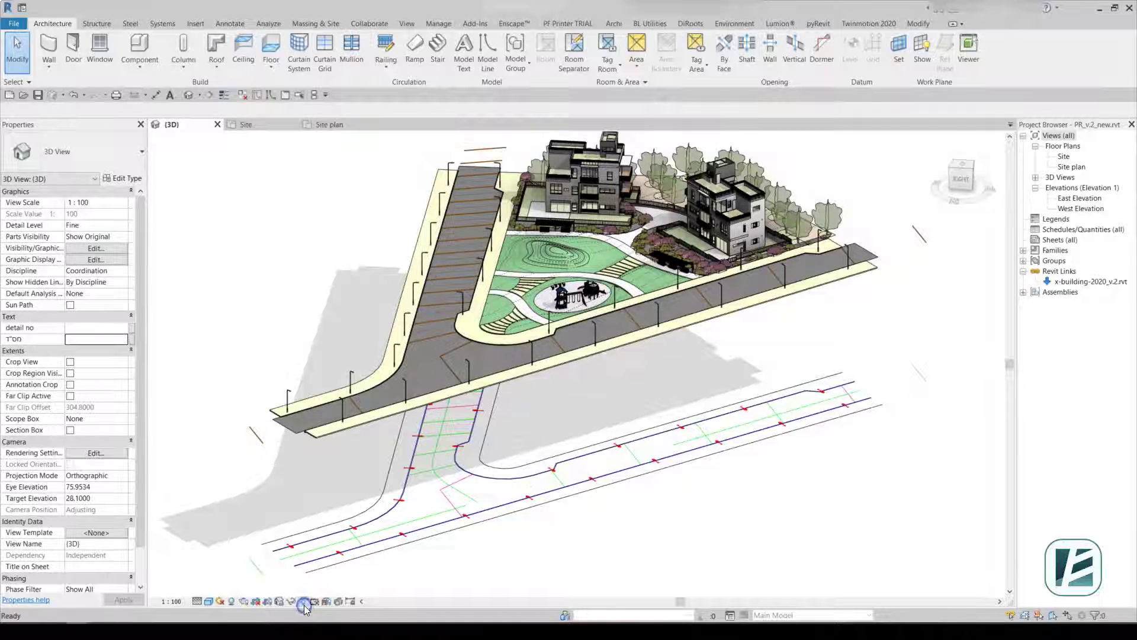
# Unhide the flat road slab in the full 3D view and isolate it together with the road topography
pyautogui.click(303, 602)
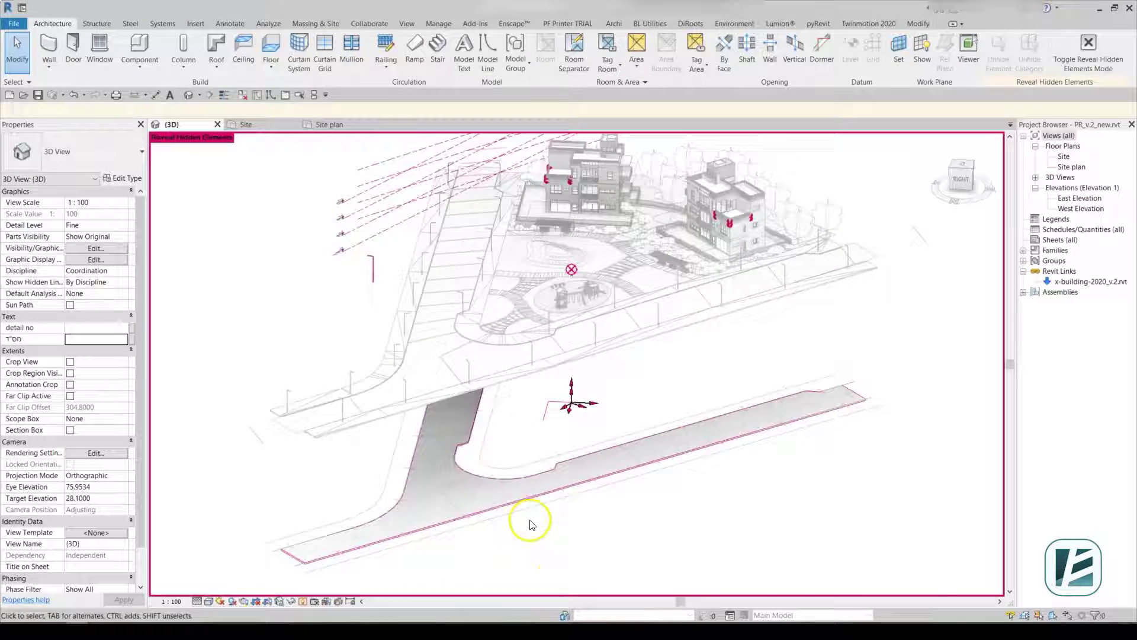
pyautogui.click(506, 485)
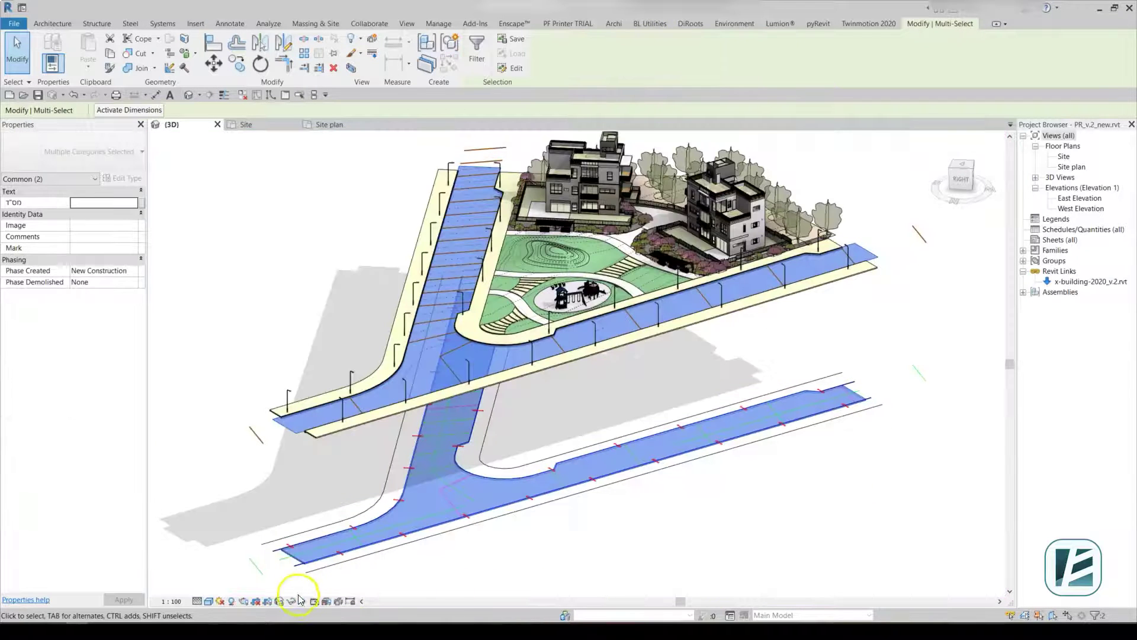
pyautogui.click(291, 602)
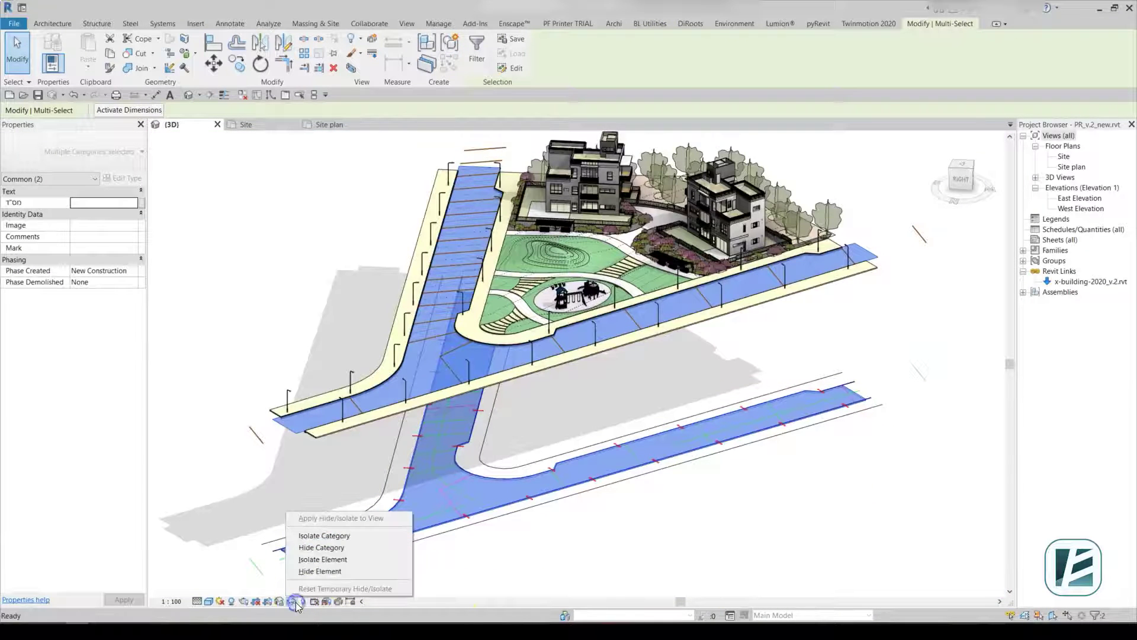
pyautogui.click(318, 560)
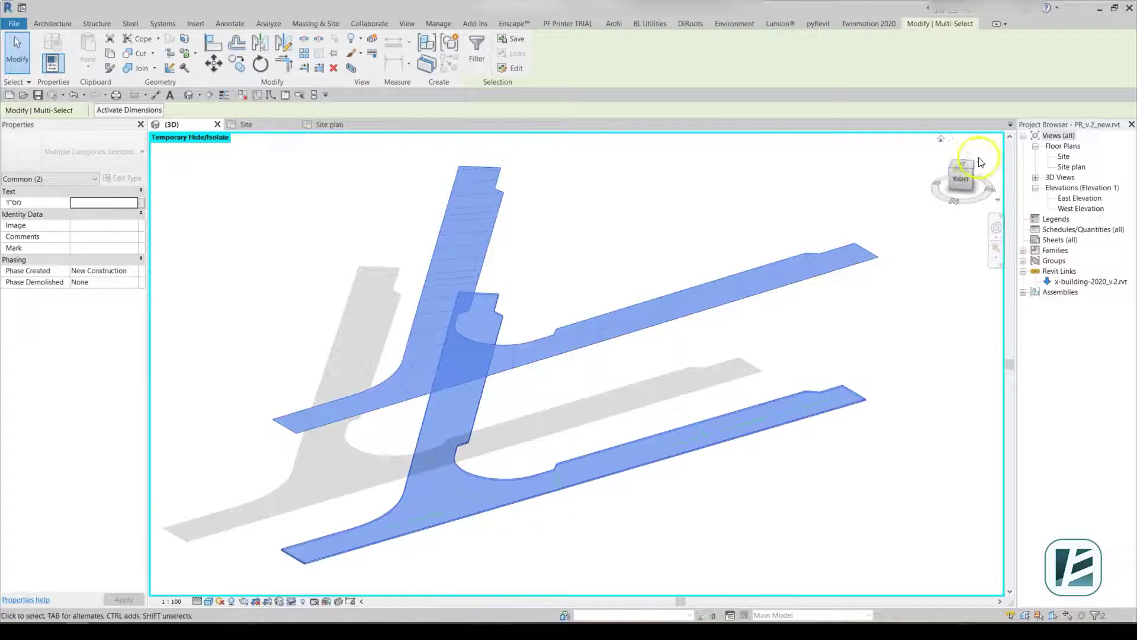
# Shape the flat road slab to the road topography with related elevation 0 and Conform to curve, then reset the temporary isolation
pyautogui.click(963, 163)
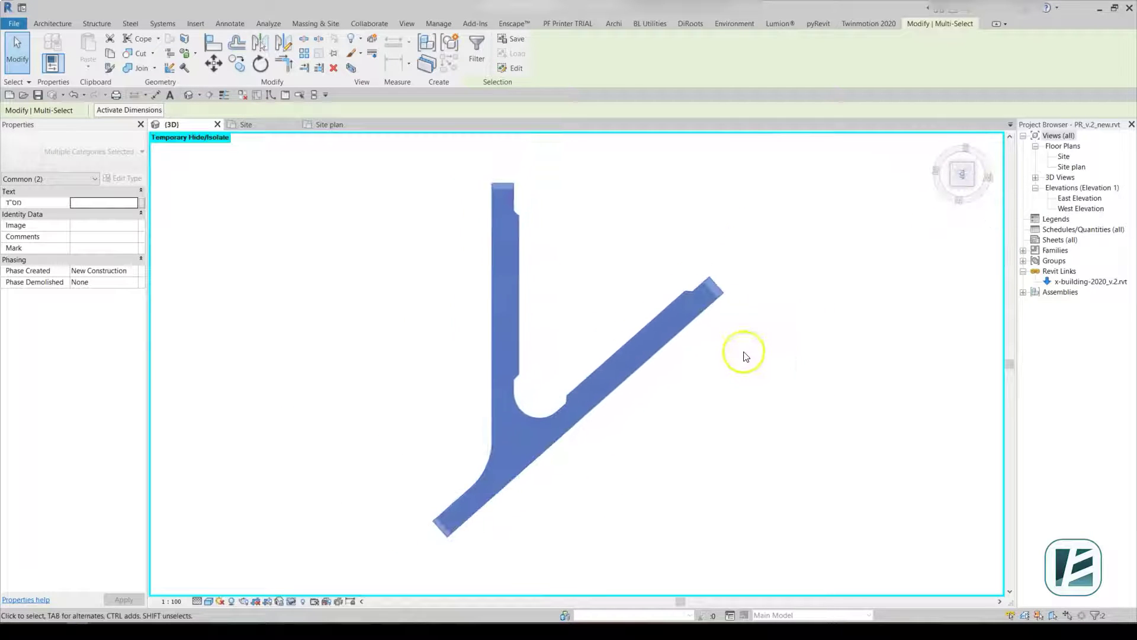
pyautogui.scroll(5, 732, 325)
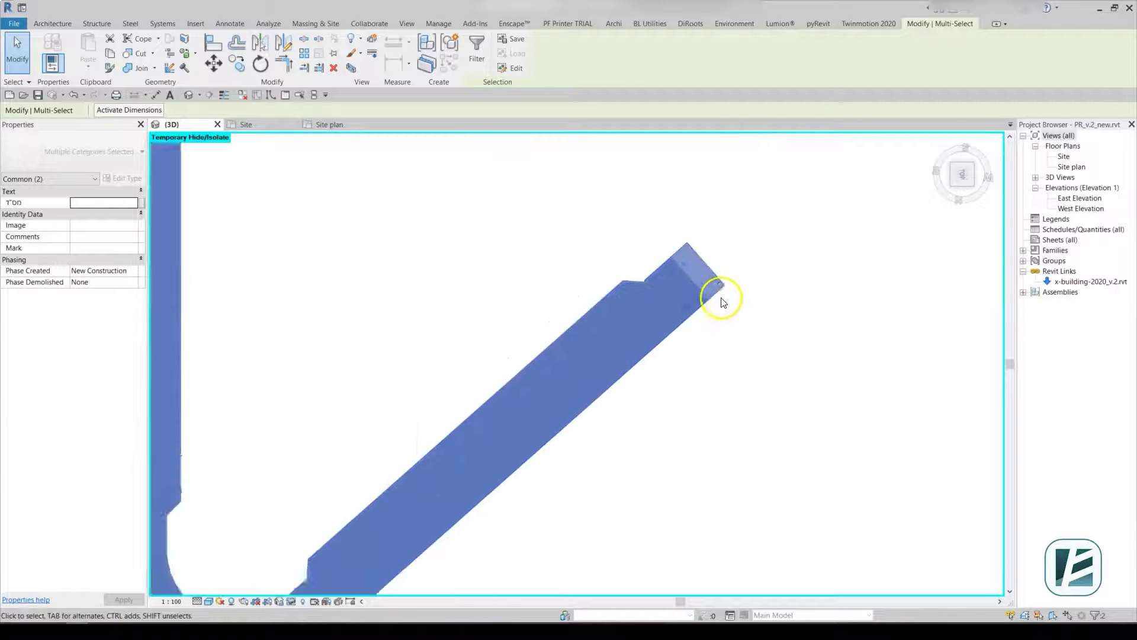
pyautogui.scroll(-5, 721, 302)
pyautogui.keyDown('shift'); pyautogui.moveTo(721, 302); pyautogui.dragTo(876, 381, button='middle'); pyautogui.keyUp('shift')
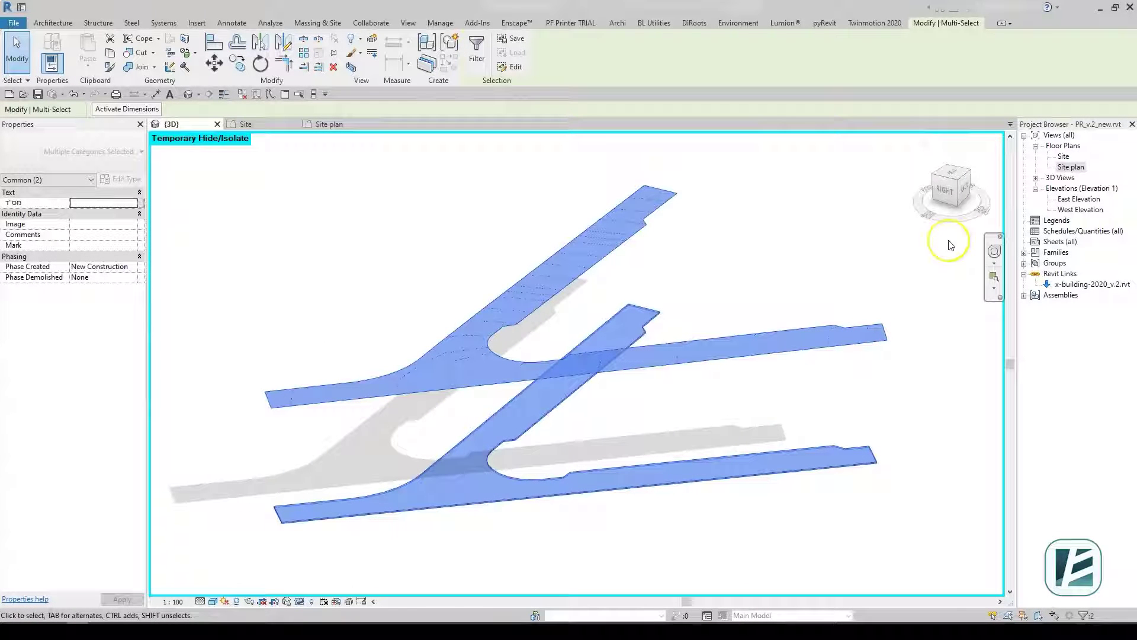
pyautogui.click(739, 24)
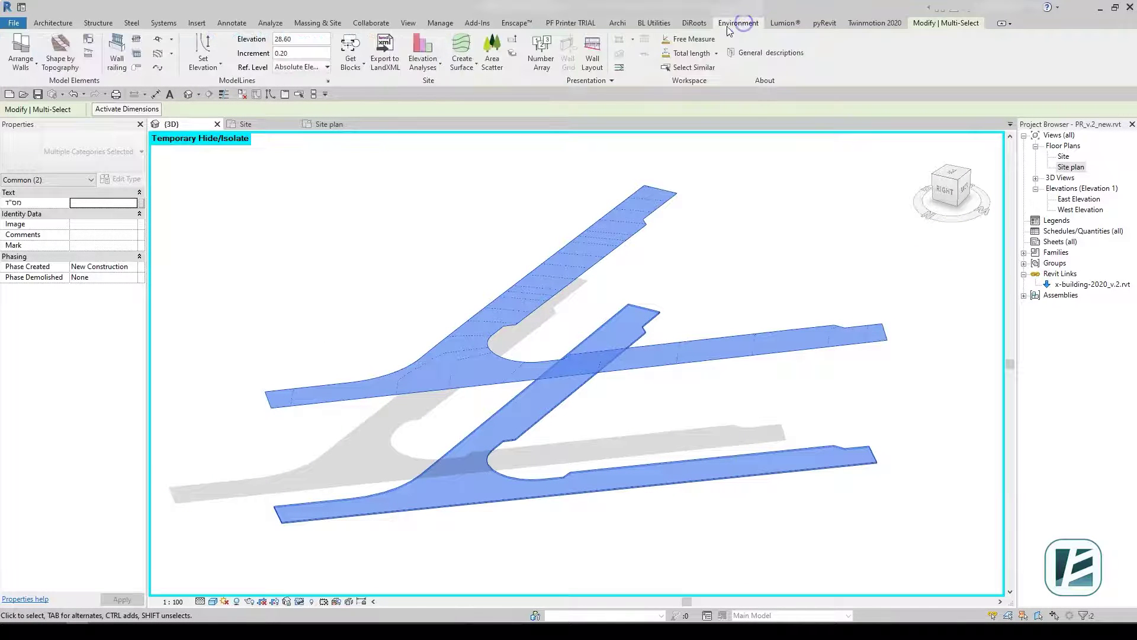
pyautogui.click(59, 51)
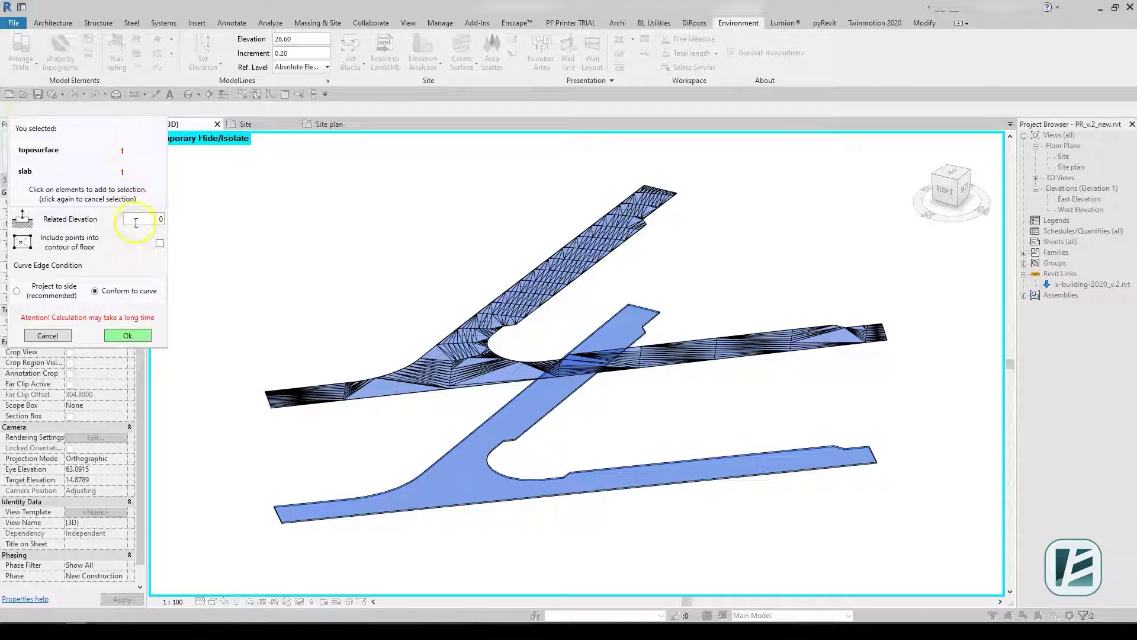
pyautogui.click(128, 336)
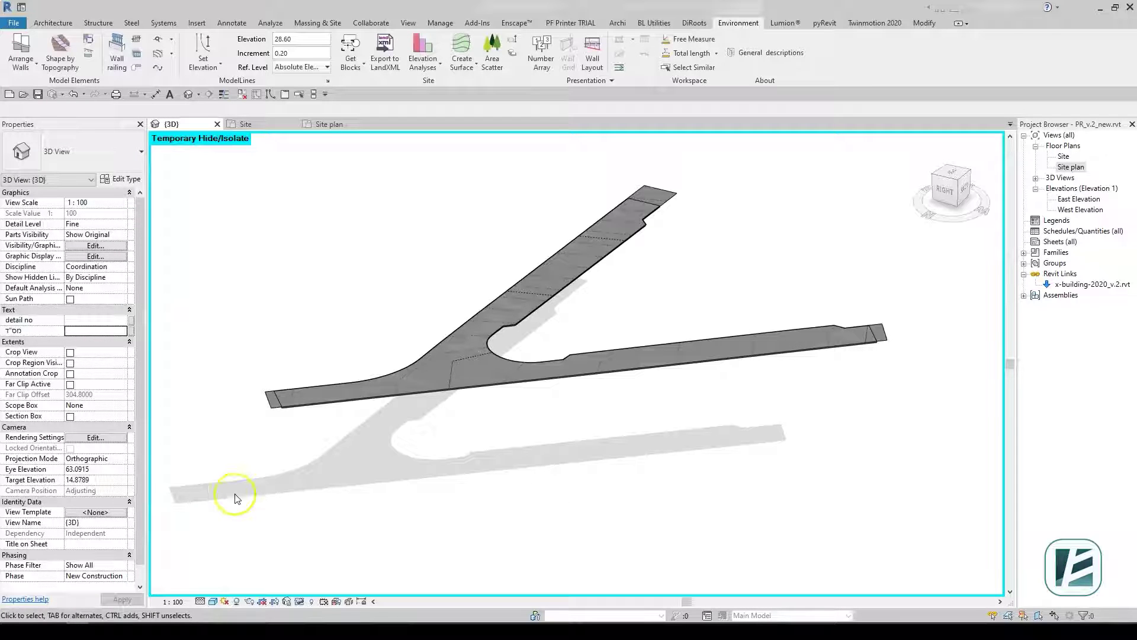
pyautogui.click(300, 601)
pyautogui.click(322, 589)
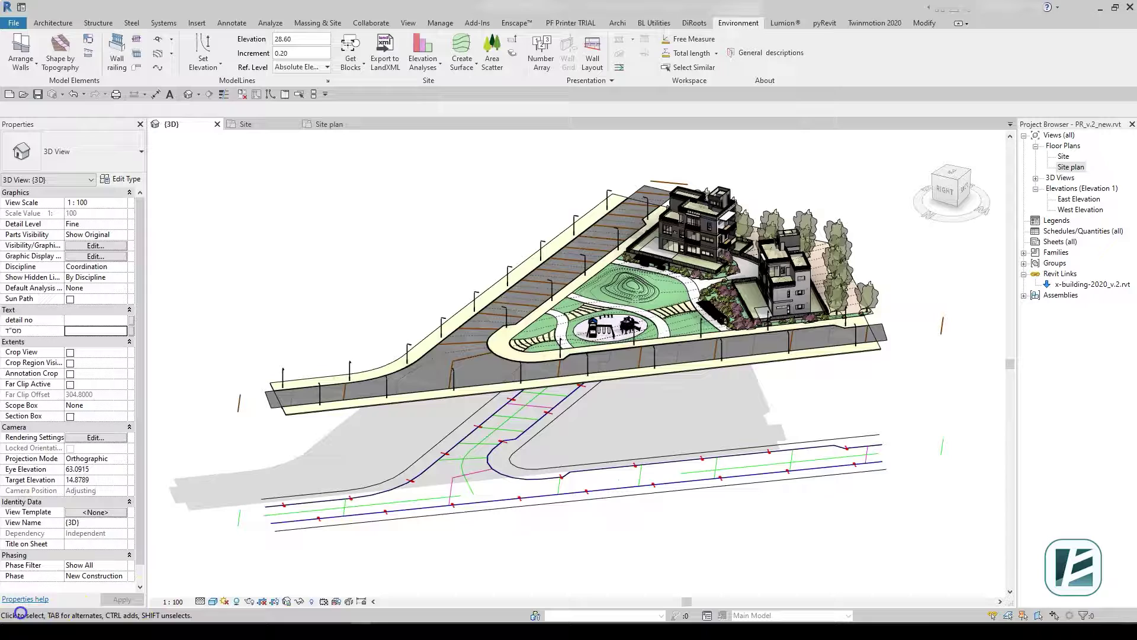
# Add the Construction Surfaces filter to the Site plan view's graphic overrides and switch its visibility off
pyautogui.click(328, 124)
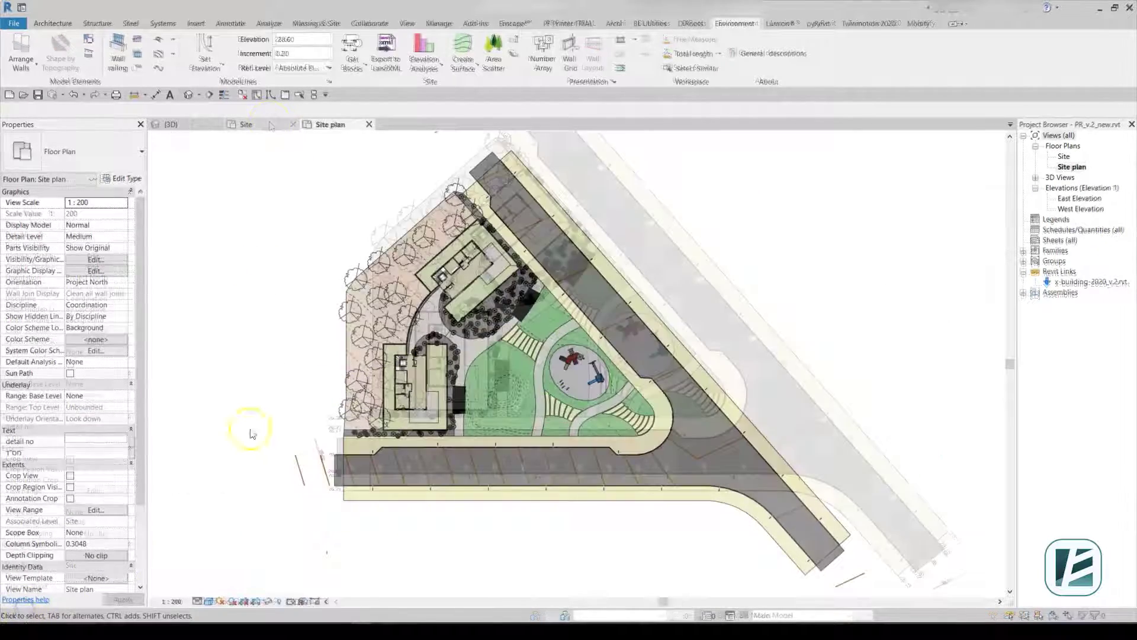
pyautogui.click(96, 259)
pyautogui.click(708, 74)
pyautogui.click(469, 364)
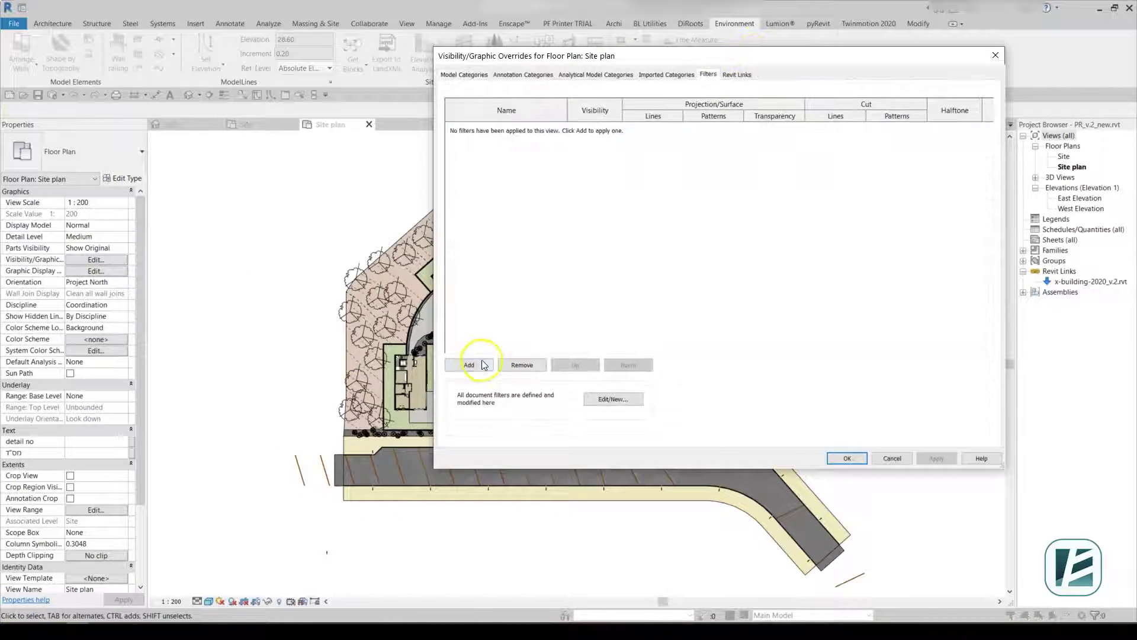
pyautogui.click(679, 348)
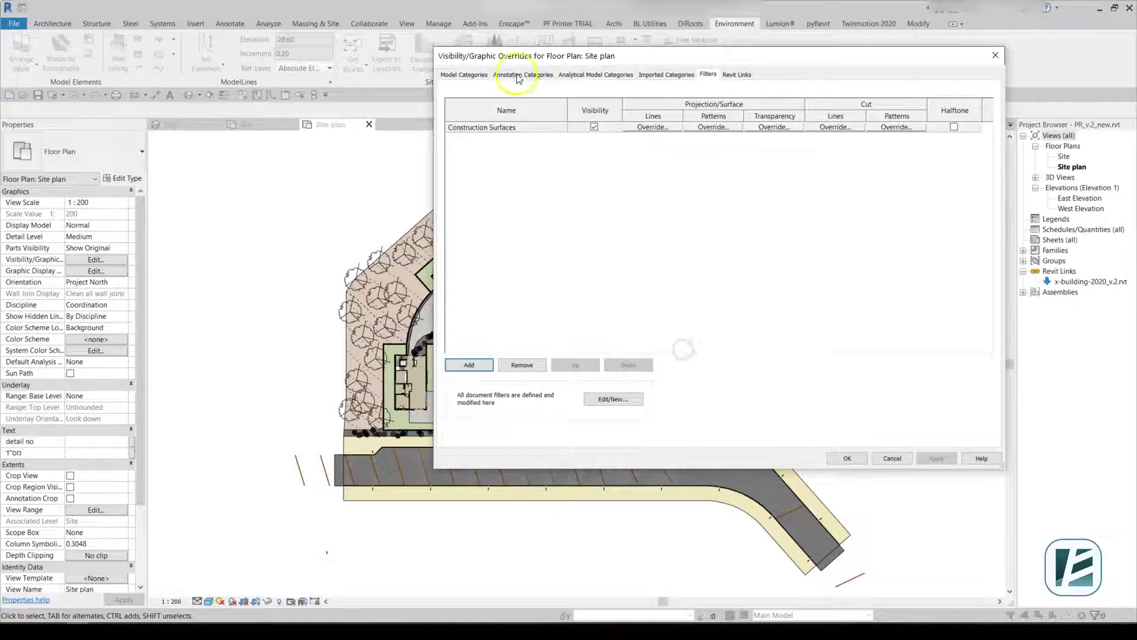
pyautogui.click(595, 127)
pyautogui.click(848, 459)
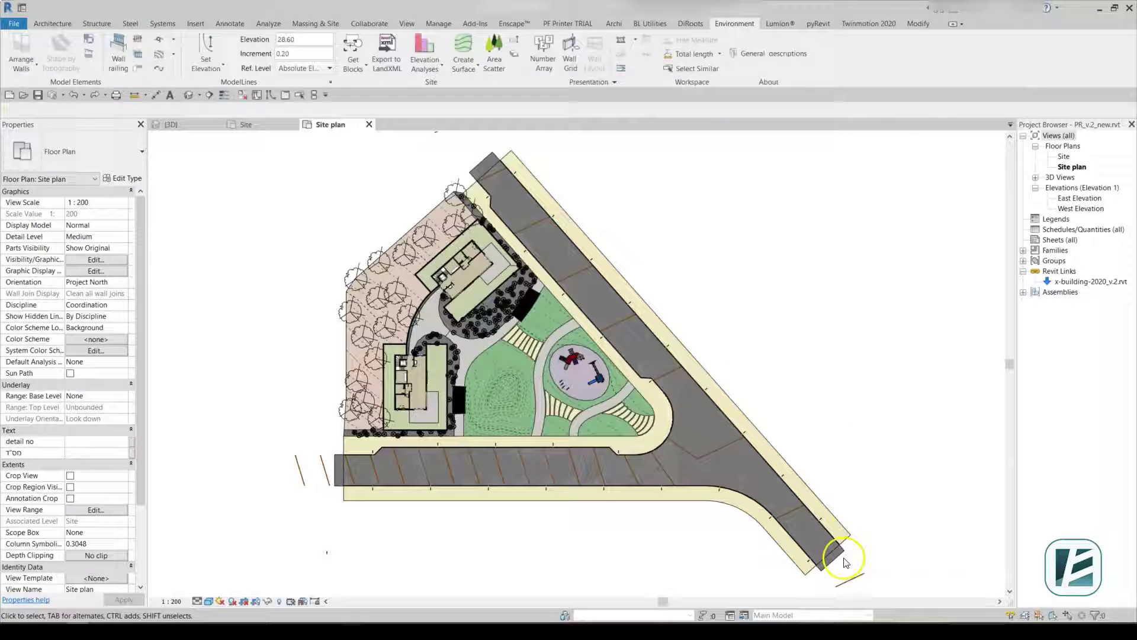
# Mark the road topography as a construction surface in its comments and hide the Construction_Lines category in the site plan
pyautogui.click(829, 557)
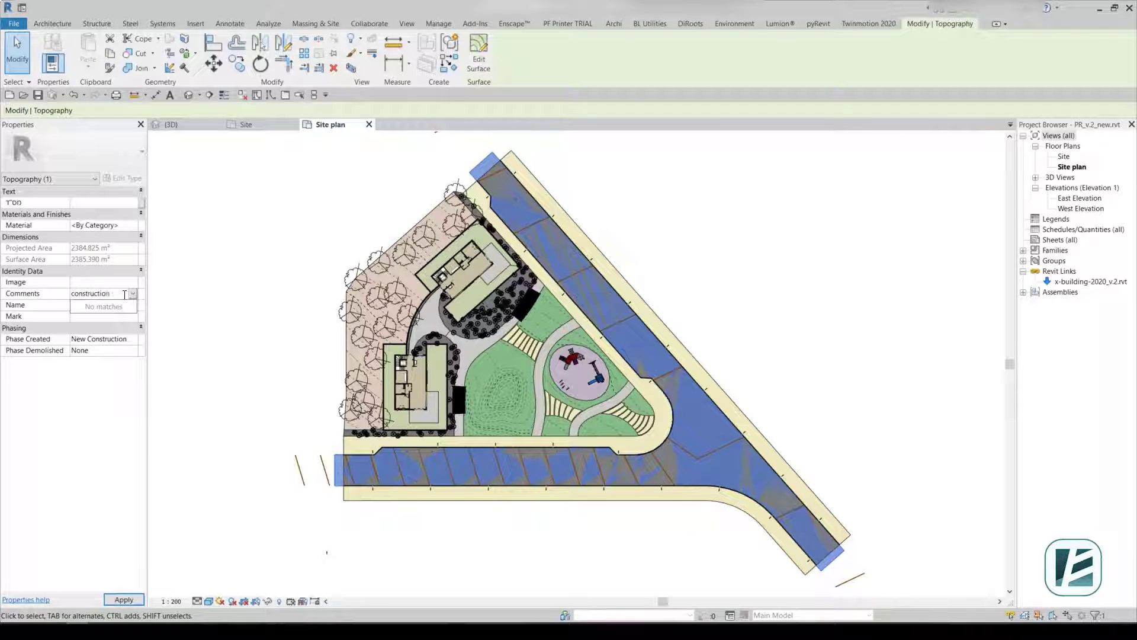
pyautogui.click(631, 555)
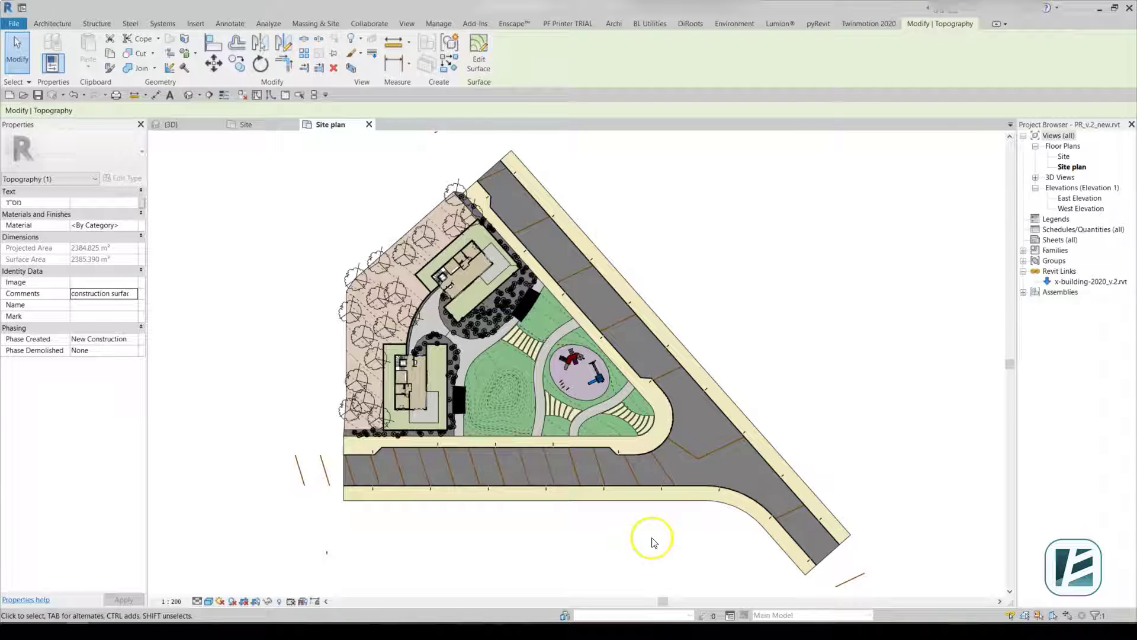
pyautogui.click(846, 581)
pyautogui.rightClick(851, 580)
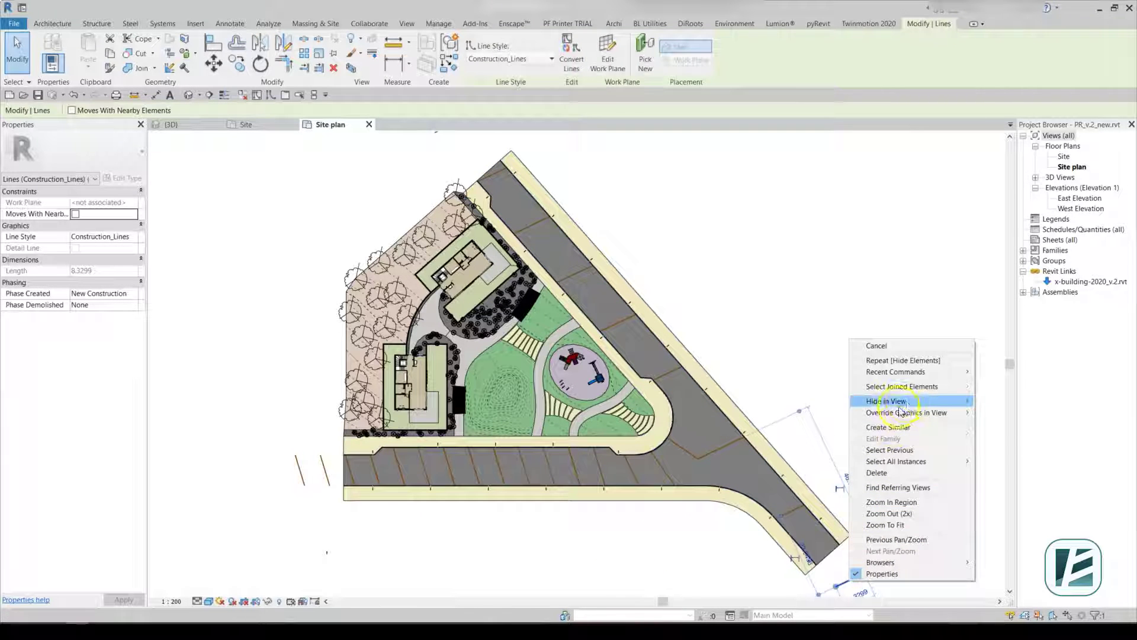
pyautogui.moveTo(904, 401)
pyautogui.click(1002, 412)
# Generate floor contour lines on the road and sidewalk floors with a 0.25 increment and the Contour_Lines style
pyautogui.click(735, 23)
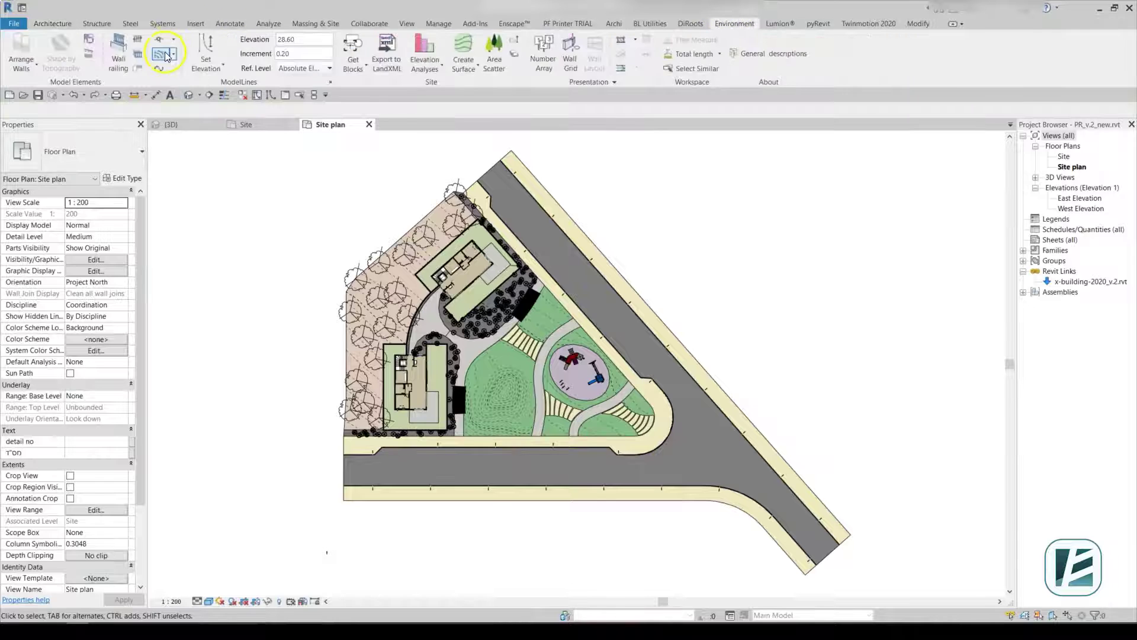
pyautogui.click(165, 55)
pyautogui.click(544, 199)
pyautogui.click(533, 211)
pyautogui.click(61, 110)
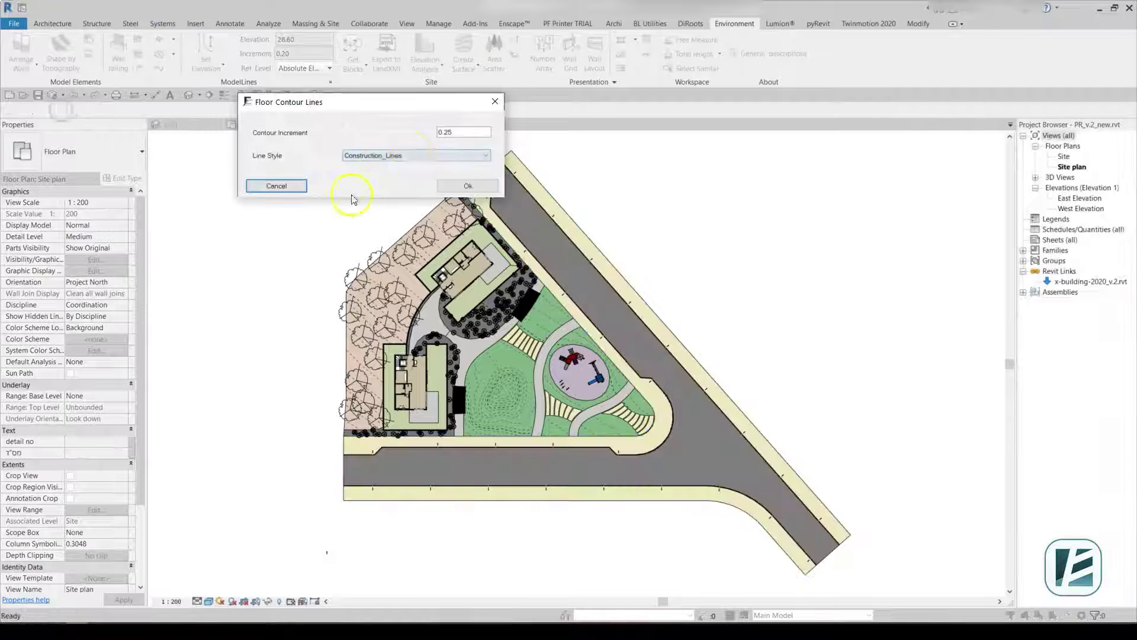
pyautogui.click(414, 155)
pyautogui.click(408, 183)
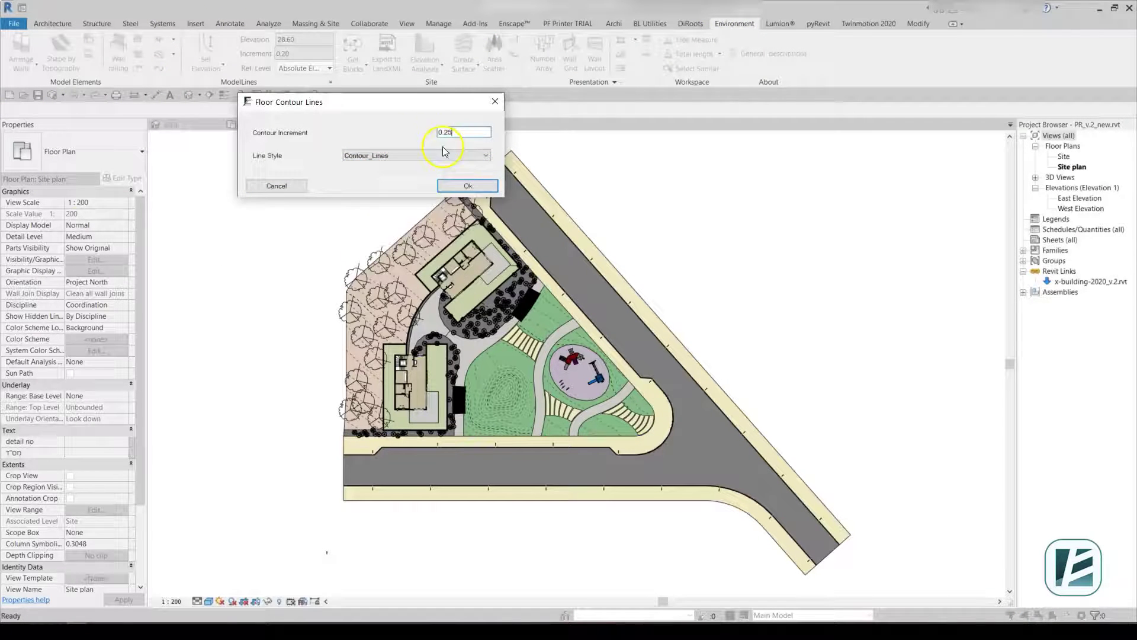
pyautogui.click(468, 185)
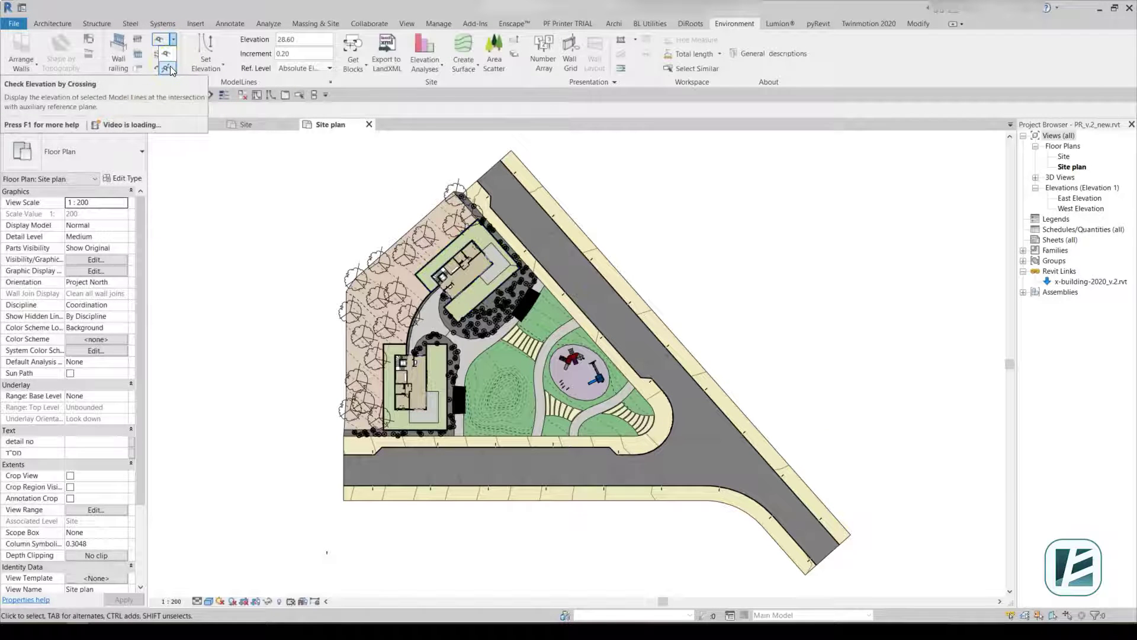
# Label the contour elevations by crossing lines drawn along the diagonal road and the lower road
pyautogui.click(168, 66)
pyautogui.click(832, 548)
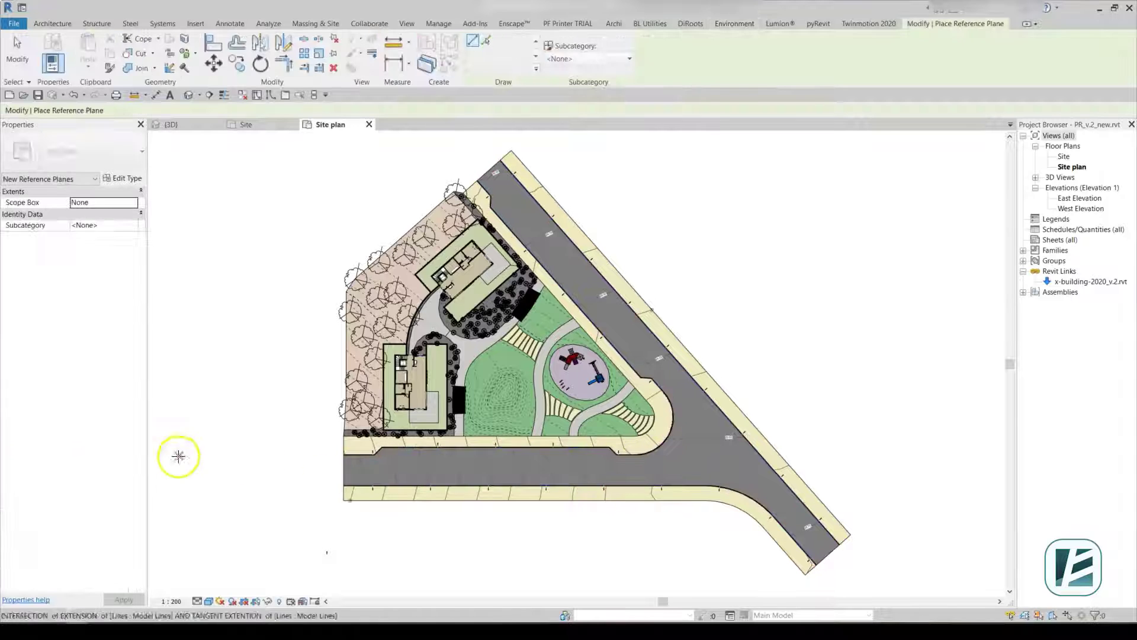
pyautogui.click(325, 474)
pyautogui.click(710, 467)
# Label the contour elevations by crossing lines along both sidewalks of the lower road
pyautogui.scroll(1, 322, 479)
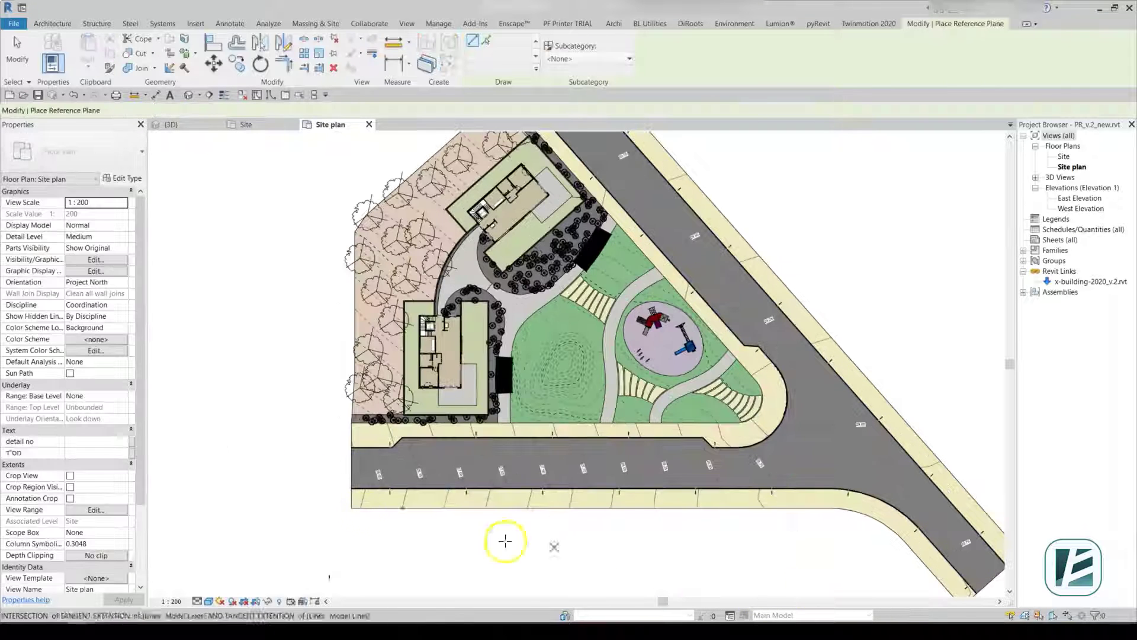
pyautogui.click(336, 498)
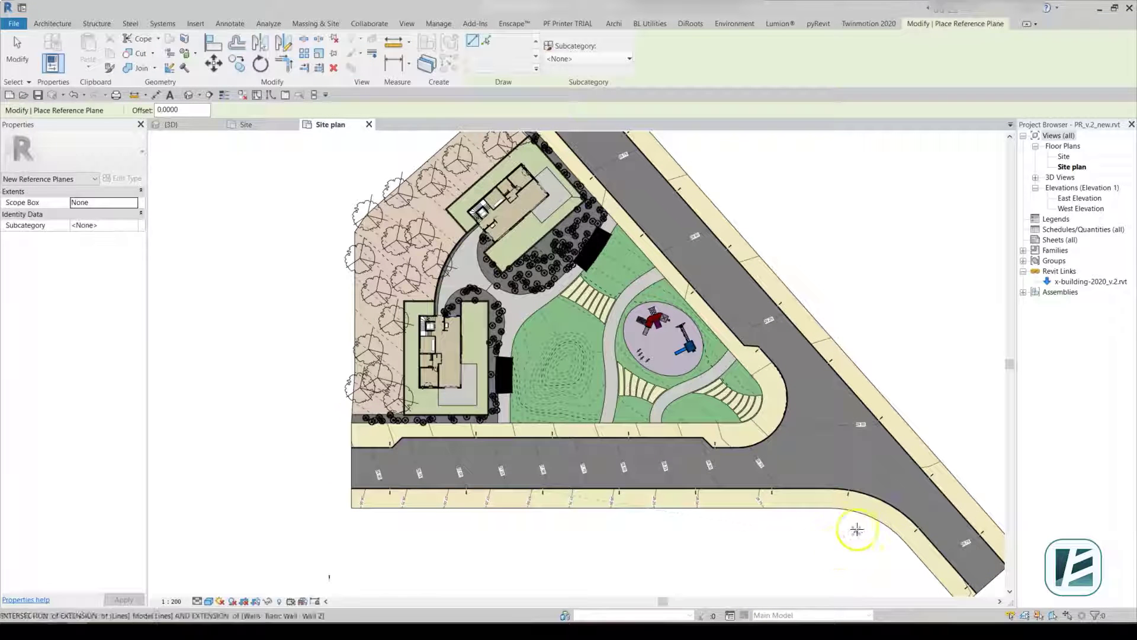
pyautogui.click(350, 430)
pyautogui.click(836, 443)
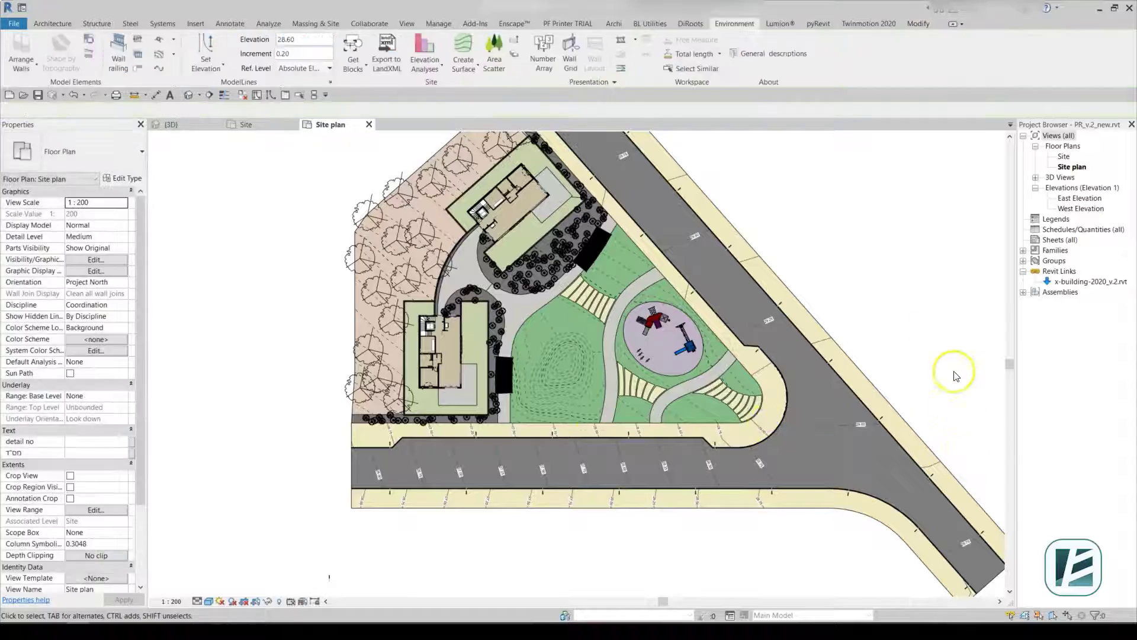
pyautogui.moveTo(832, 282); pyautogui.dragTo(816, 357, button='middle')
pyautogui.press('Escape')
pyautogui.moveTo(788, 264); pyautogui.dragTo(699, 296, button='middle')
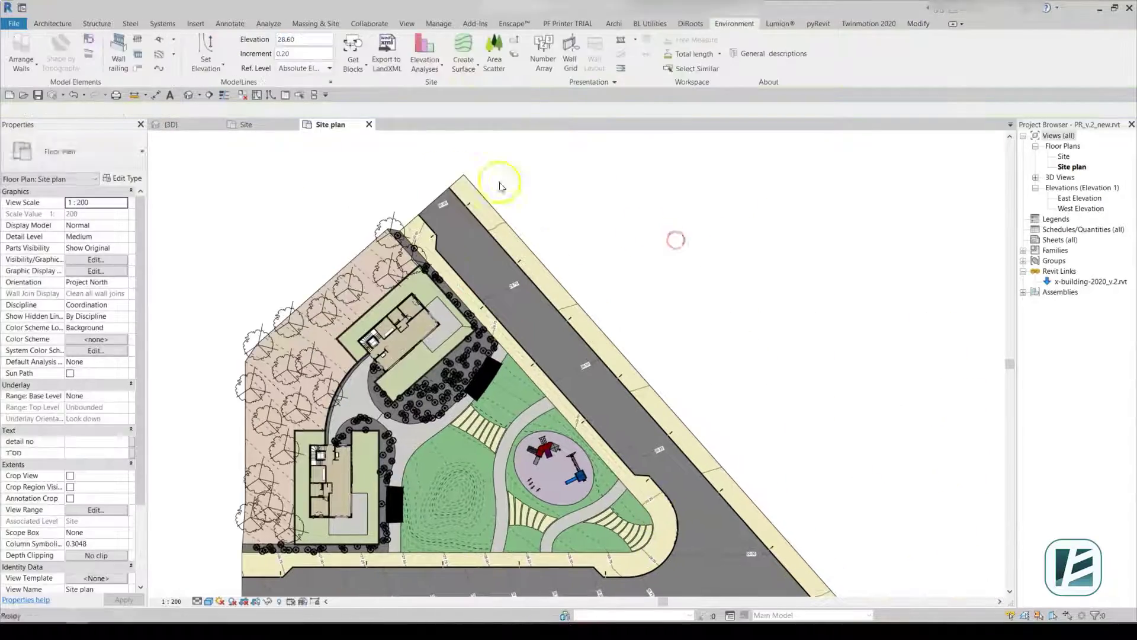